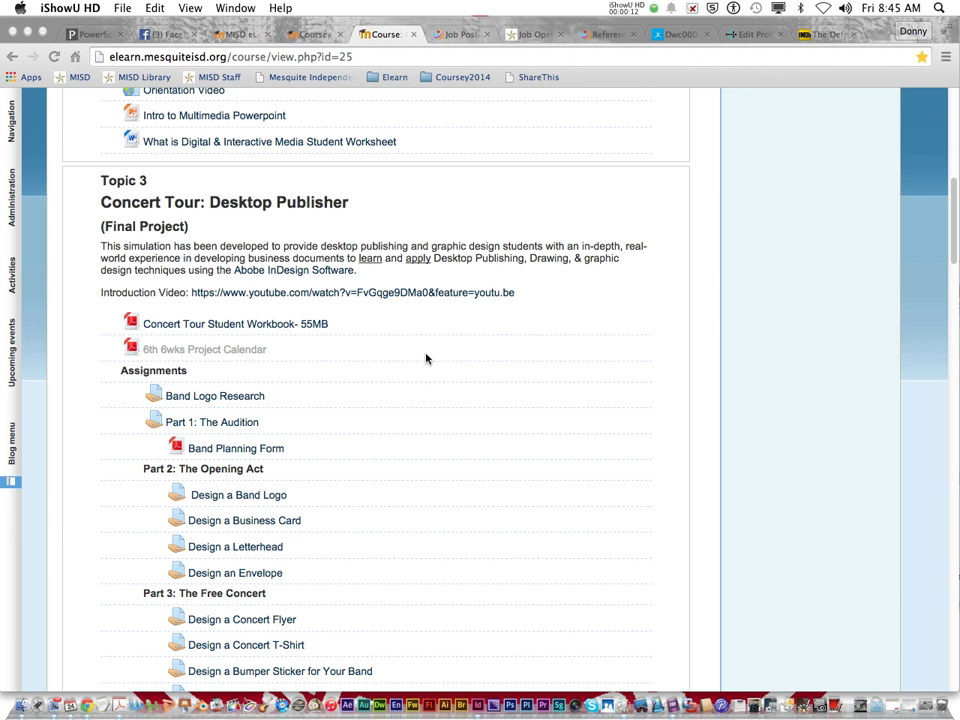
Step: Scroll the Moodle course page down to Topic 3, Concert Tour: Desktop Publisher
scroll(276, 467, "down", 3)
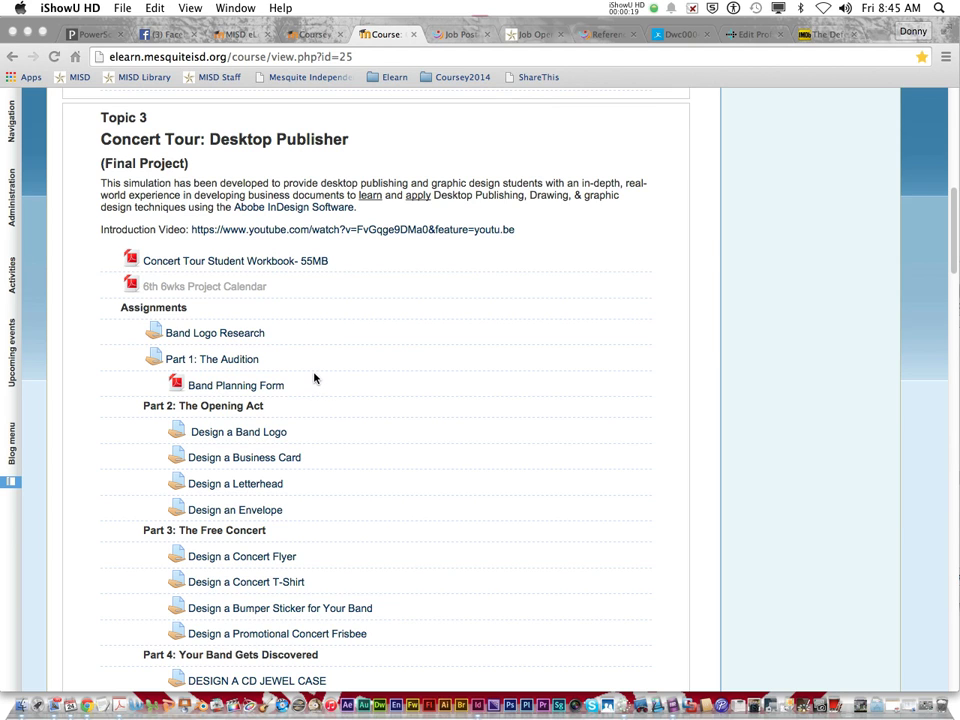
left_click(323, 406)
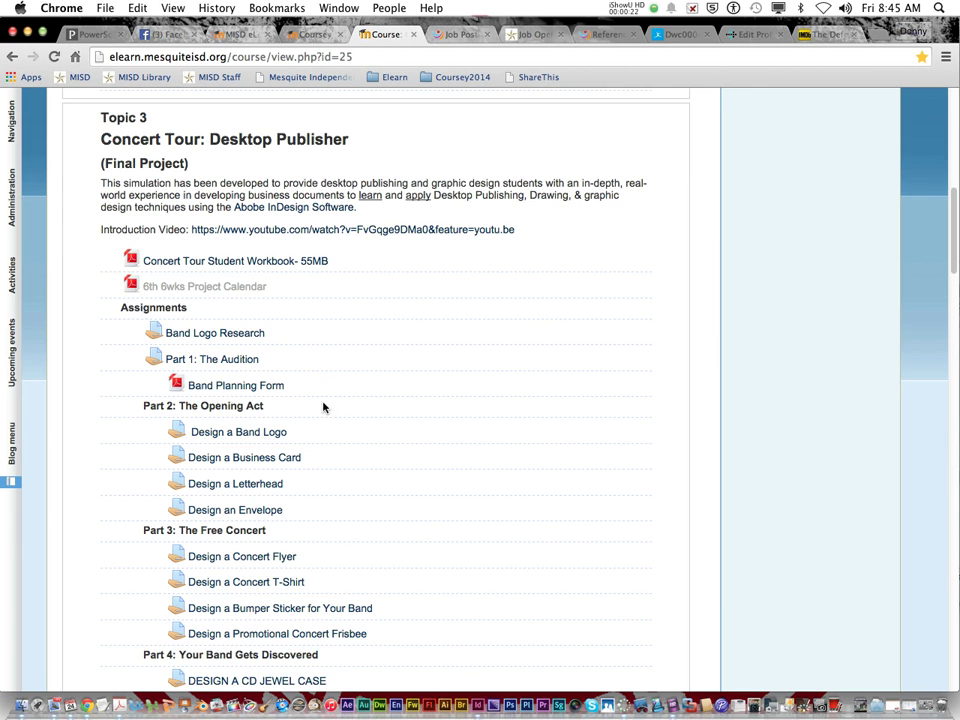
scroll(323, 406, "down", 2)
left_click(321, 401)
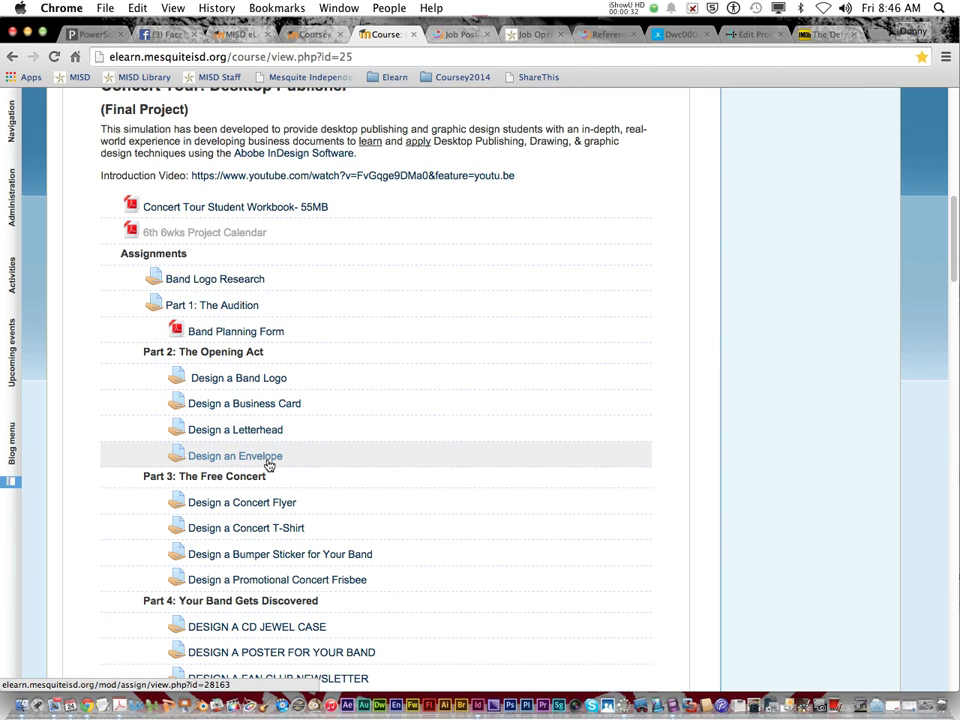
Step: Open the Design a Business Card assignment, then bring concerttour.pdf forward at page 34
left_click(271, 404)
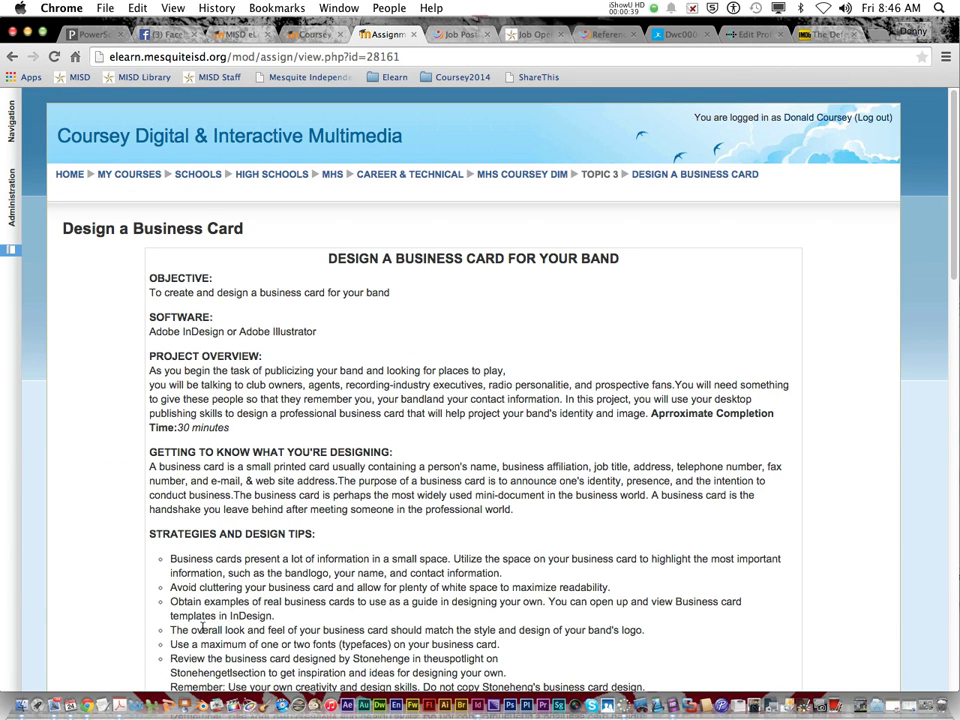
left_click(117, 706)
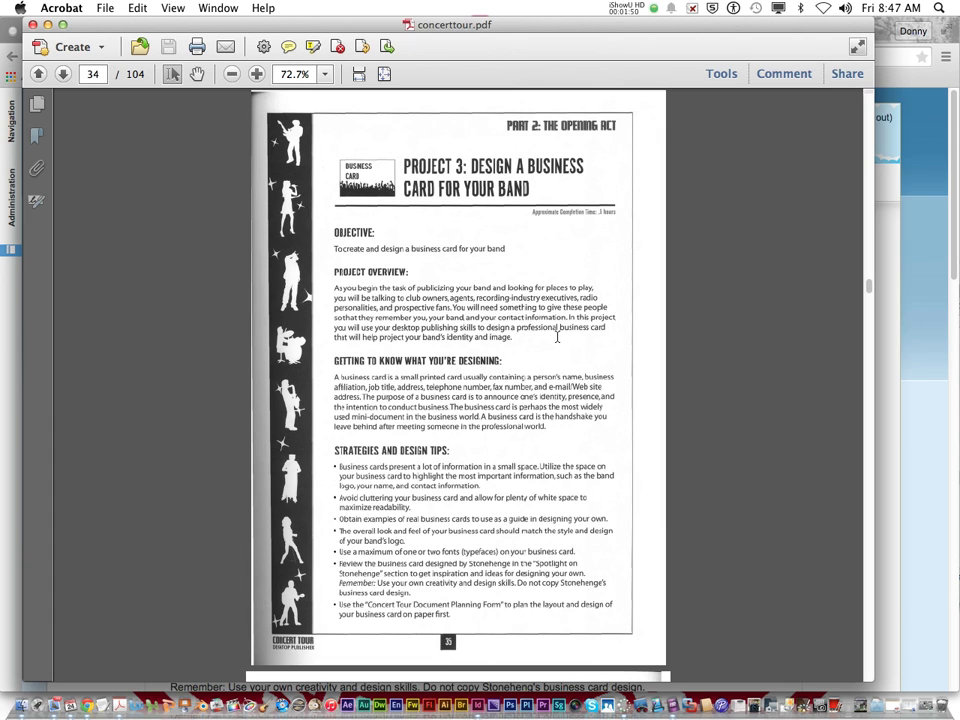
scroll(557, 338, "down", 2)
scroll(557, 336, "down", 2)
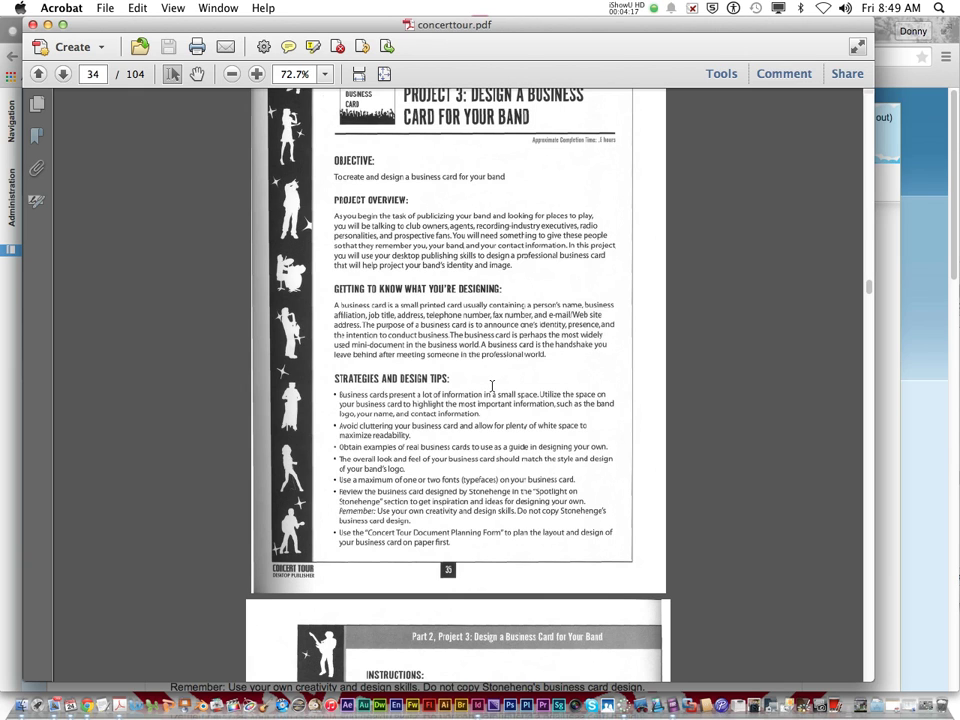
scroll(492, 386, "down", 2)
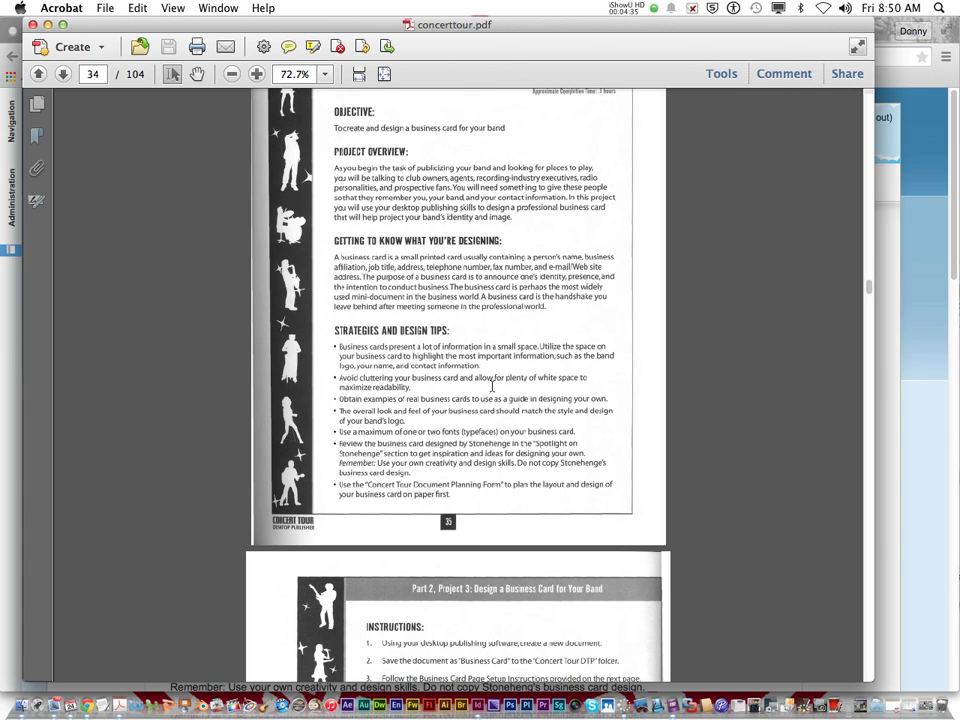
Step: Zoom in on page 35 and read down to steps 5–9 and the page footer
scroll(492, 386, "down", 10)
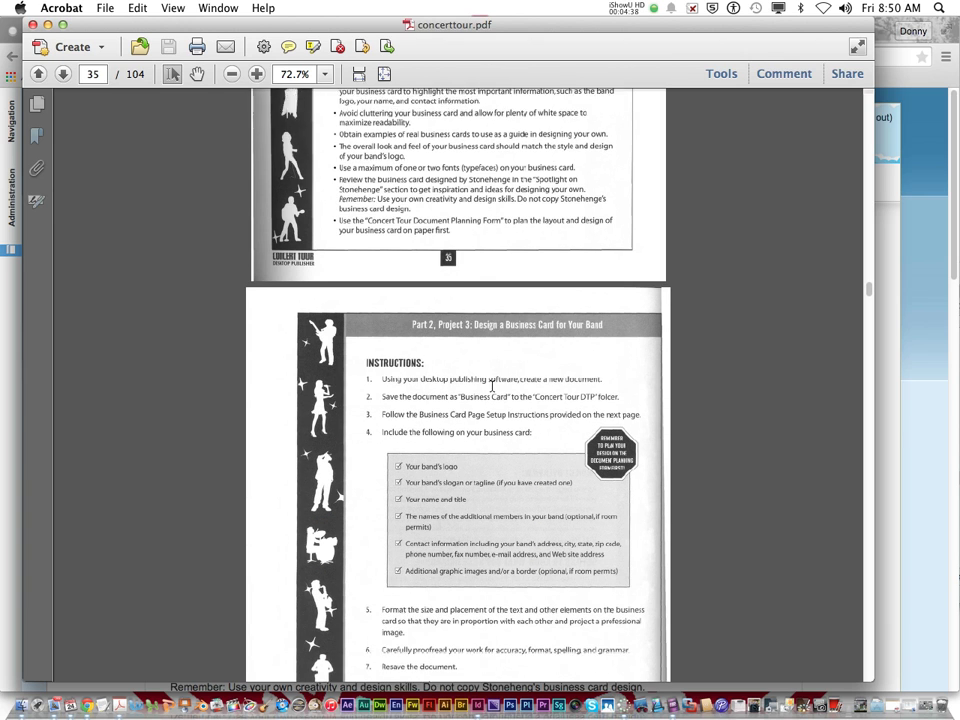
scroll(492, 391, "down", 4)
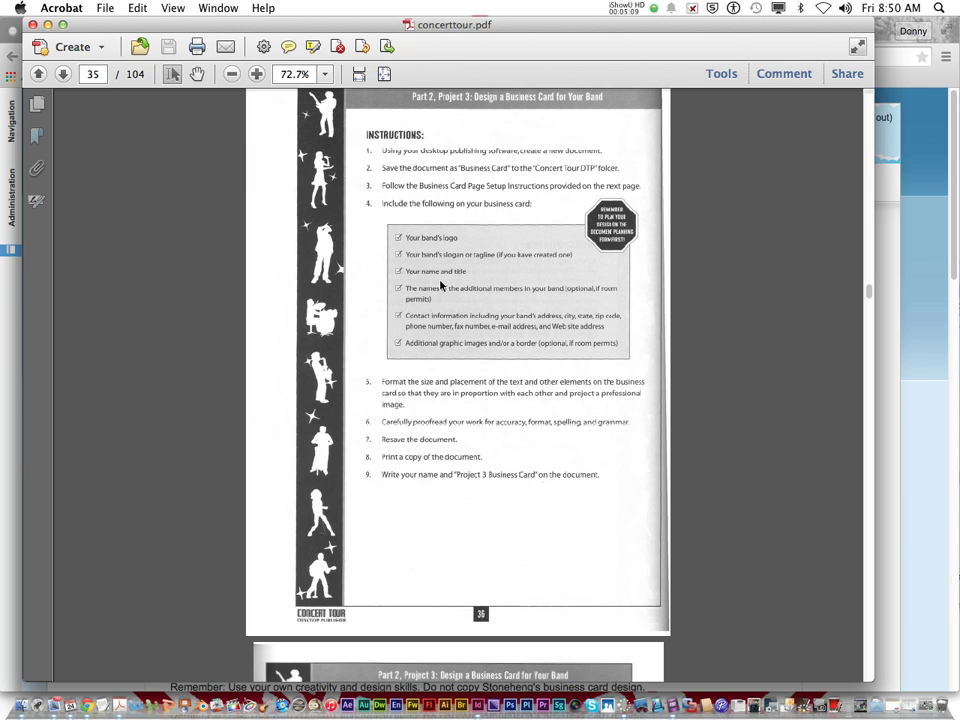
left_click(256, 73)
left_click(256, 73)
scroll(411, 280, "down", 2)
scroll(411, 280, "down", 3)
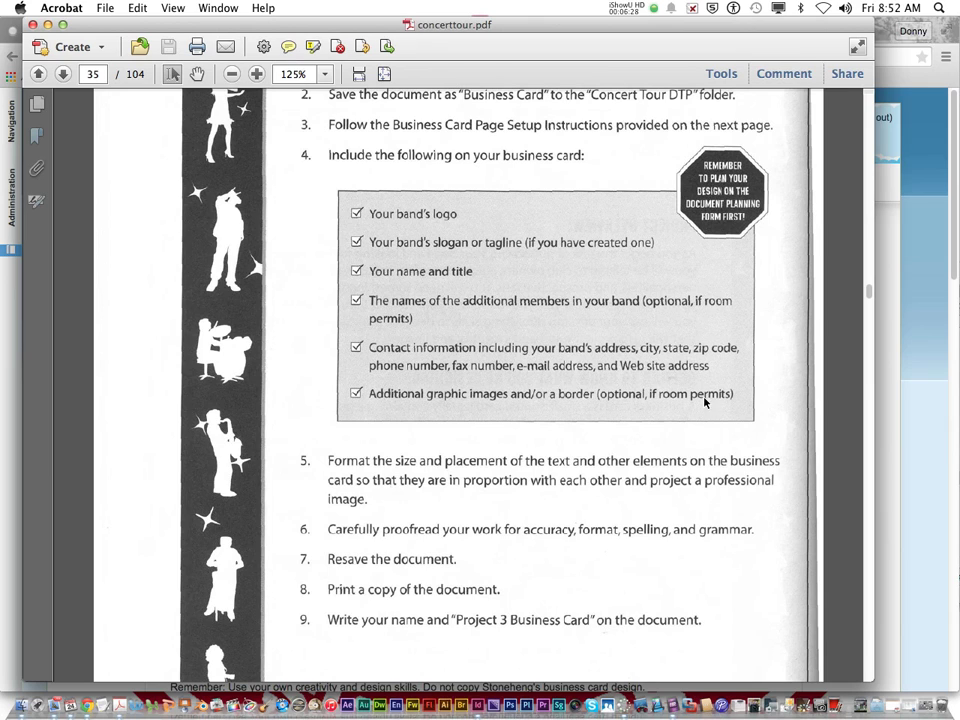
scroll(686, 407, "down", 4)
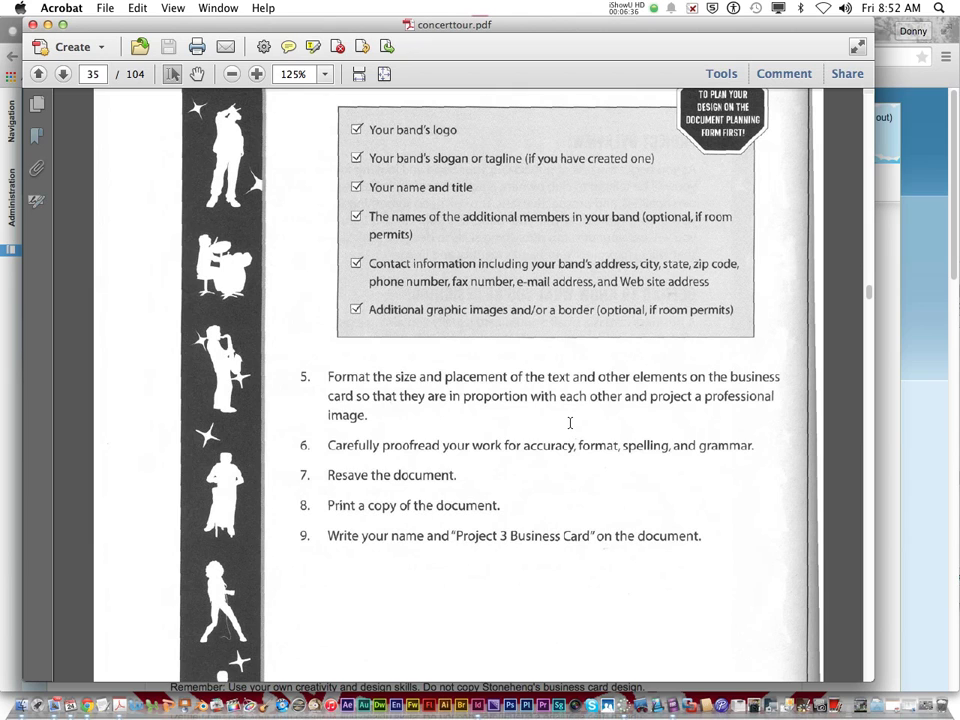
scroll(570, 423, "down", 2)
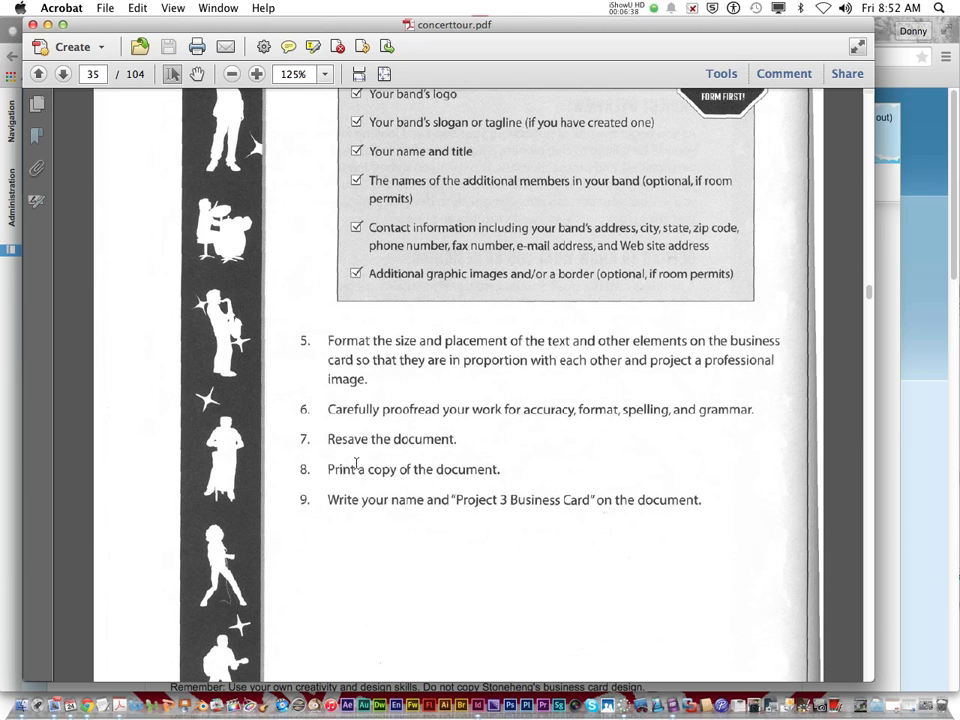
scroll(505, 470, "down", 1)
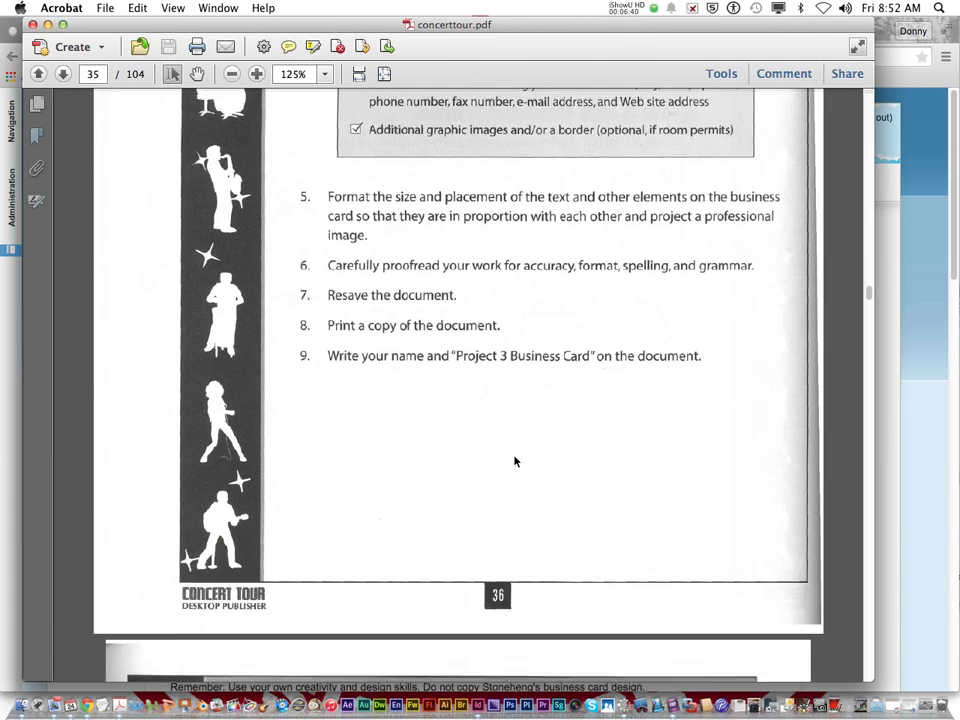
Step: Inspect the setup diagram: 8.5x11 in portrait page, 1 in margins, centered 3.5x2 in card
scroll(515, 461, "down", 10)
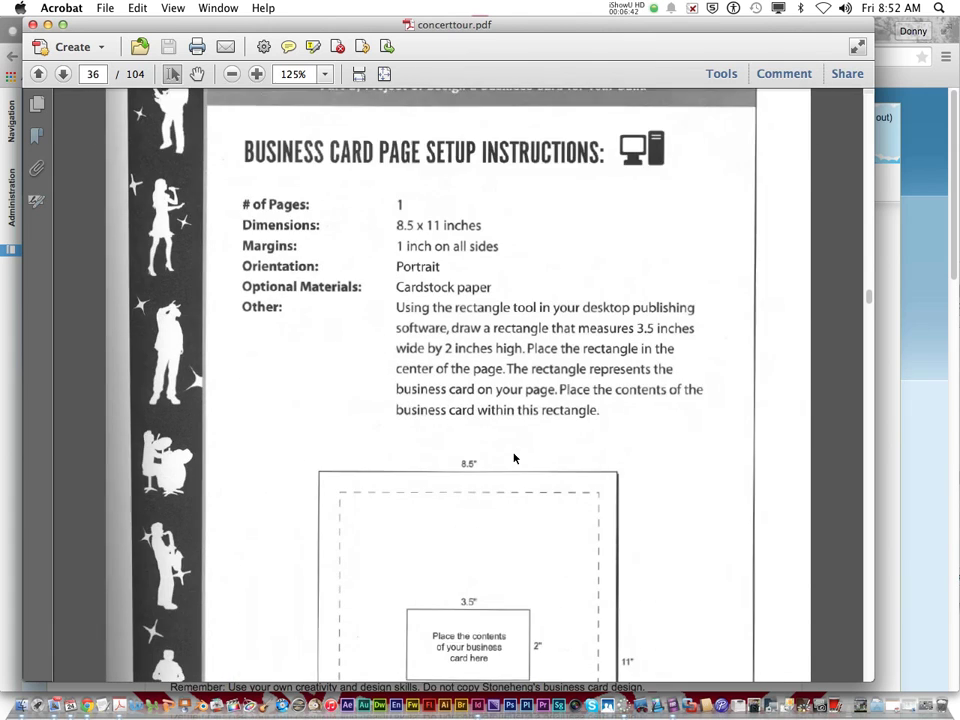
scroll(515, 458, "down", 2)
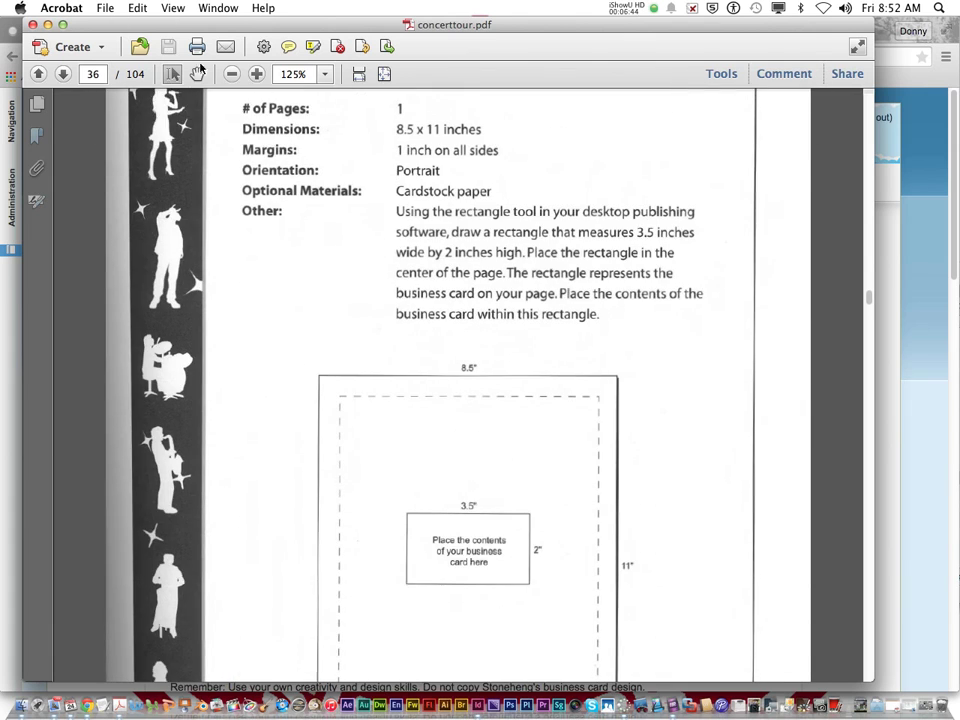
left_click(231, 73)
scroll(423, 265, "down", 1)
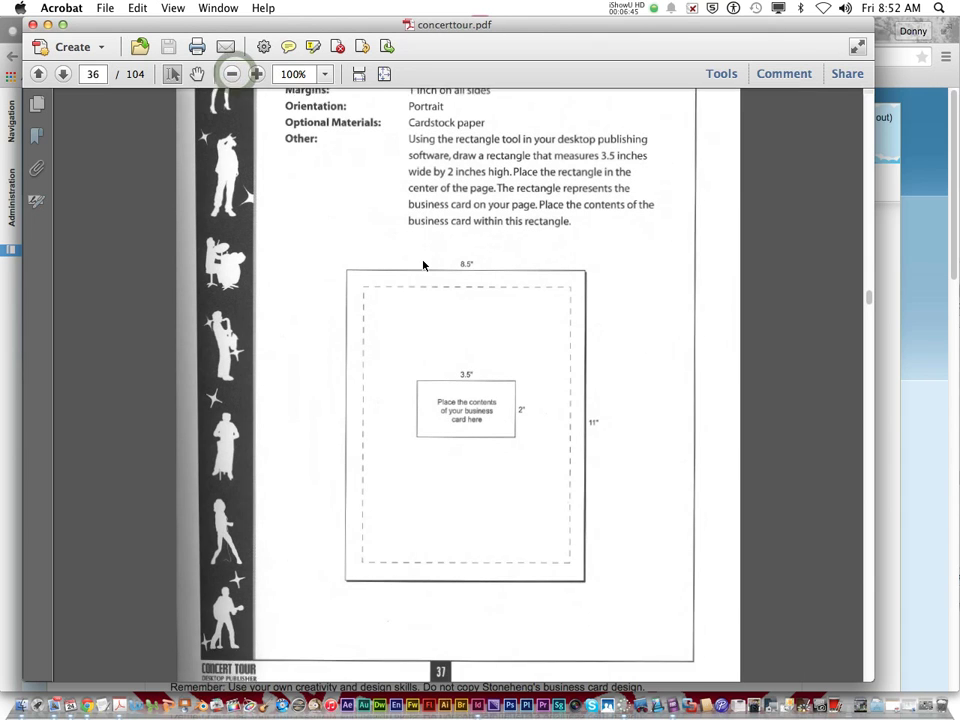
scroll(423, 264, "up", 3)
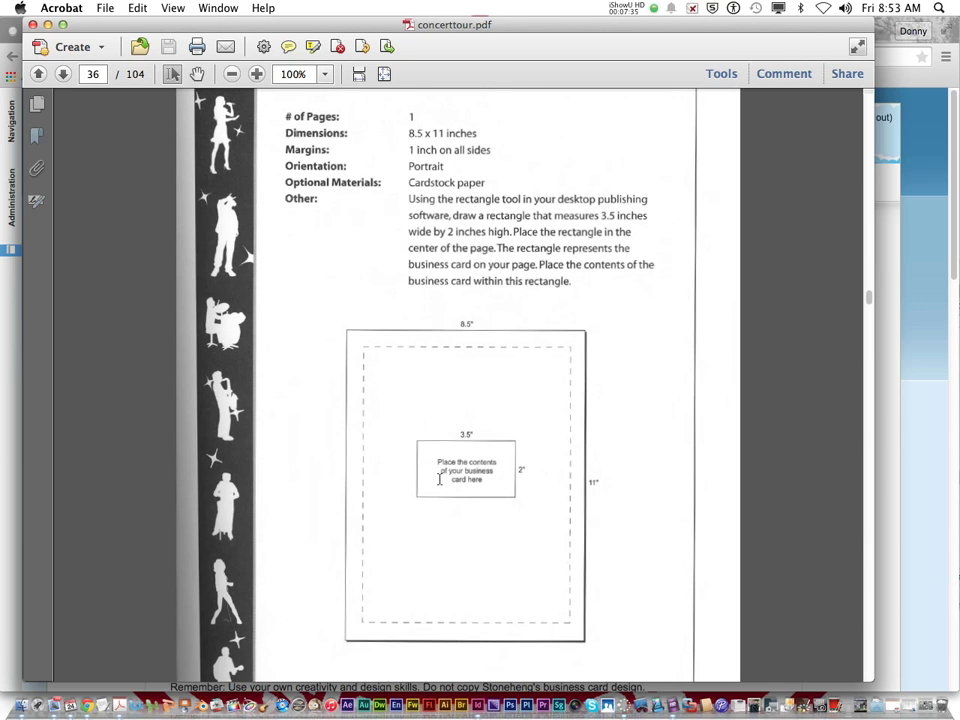
left_click(256, 74)
left_click(256, 74)
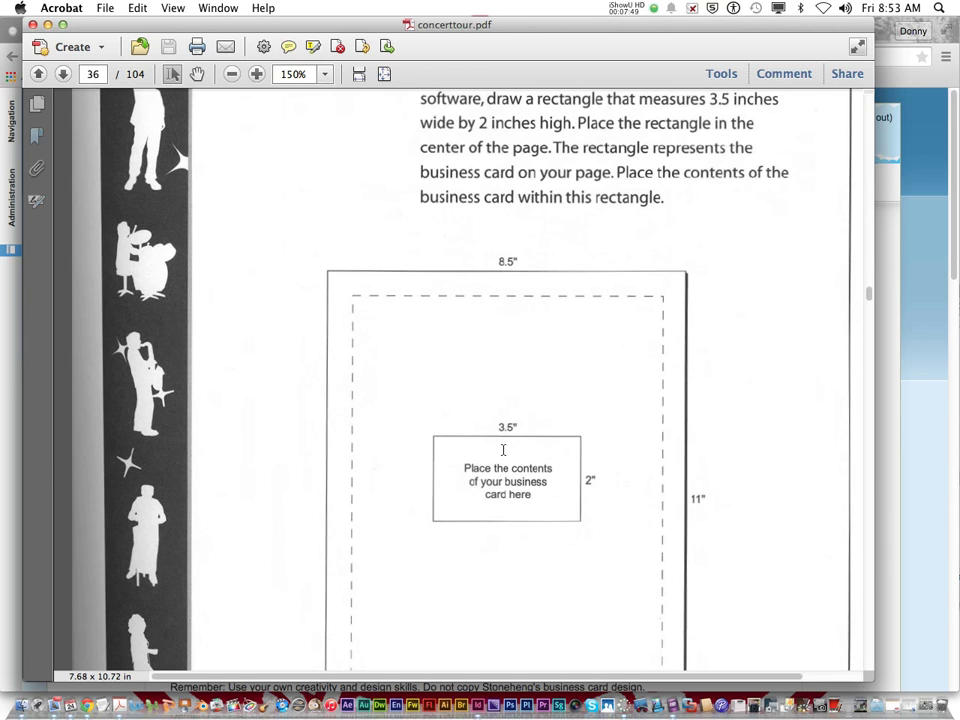
left_click(232, 75)
scroll(380, 195, "up", 3)
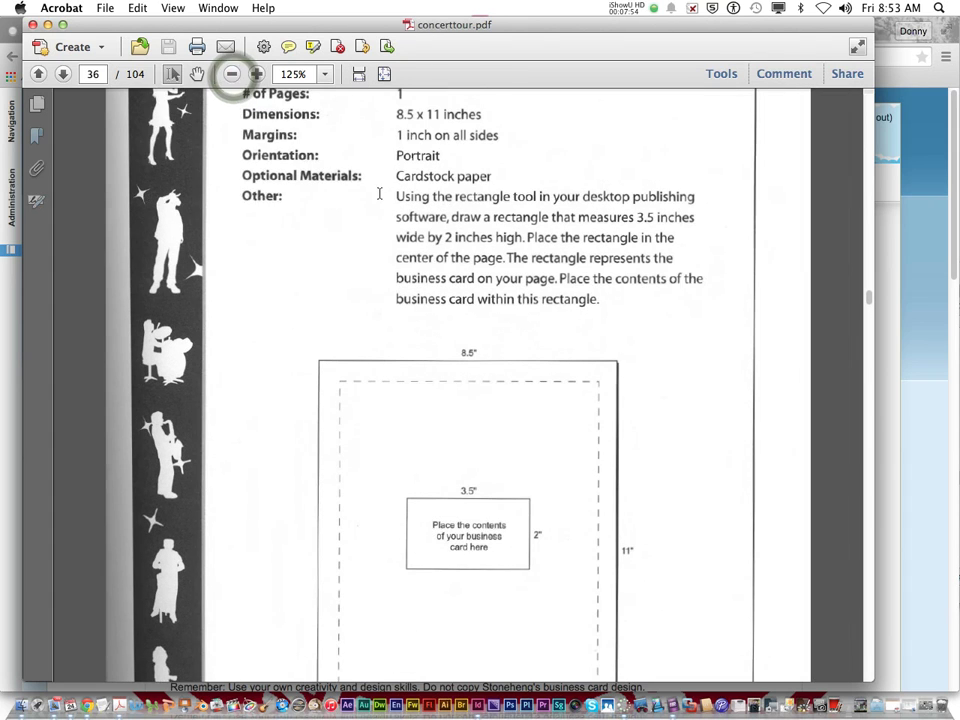
scroll(388, 200, "down", 5)
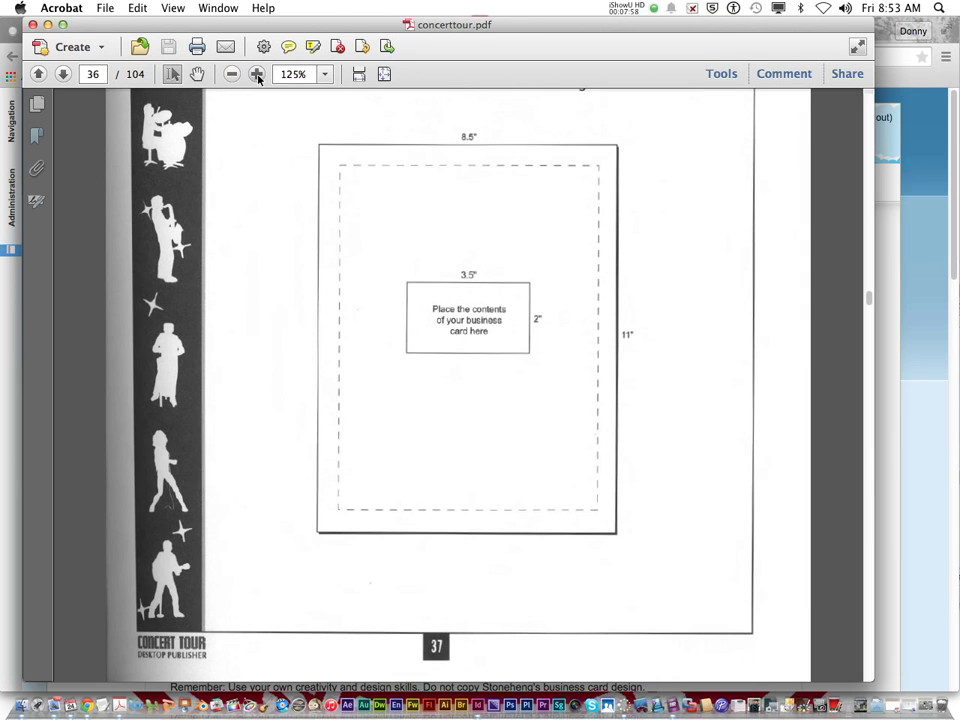
Step: Return concerttour.pdf to page 36's setup instructions, including the optional cardstock paper
left_click(65, 76)
scroll(302, 268, "down", 3)
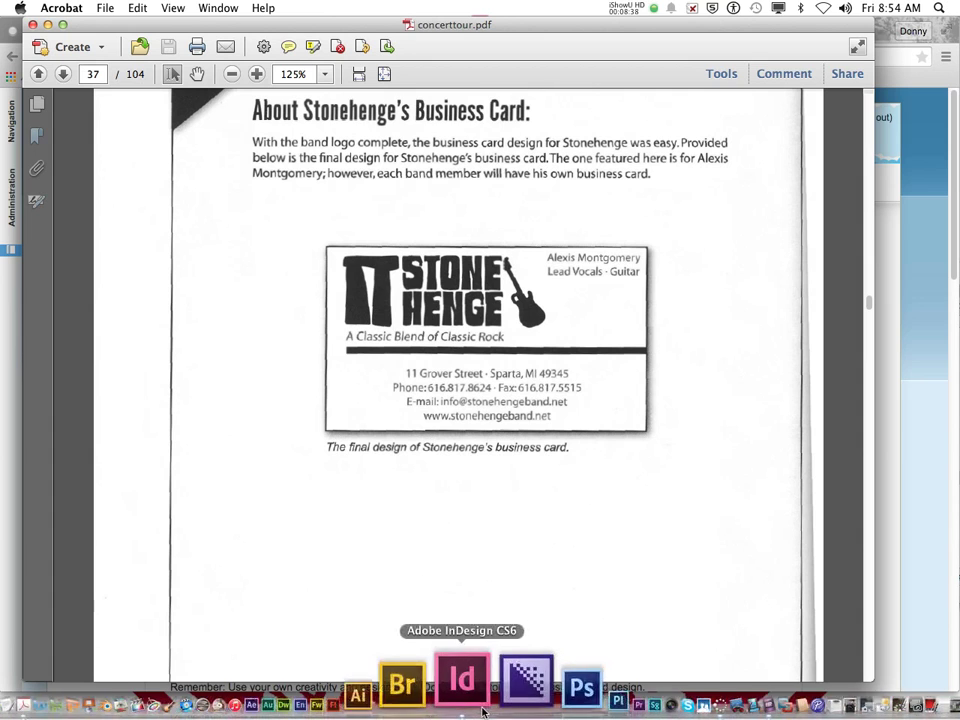
left_click(462, 688)
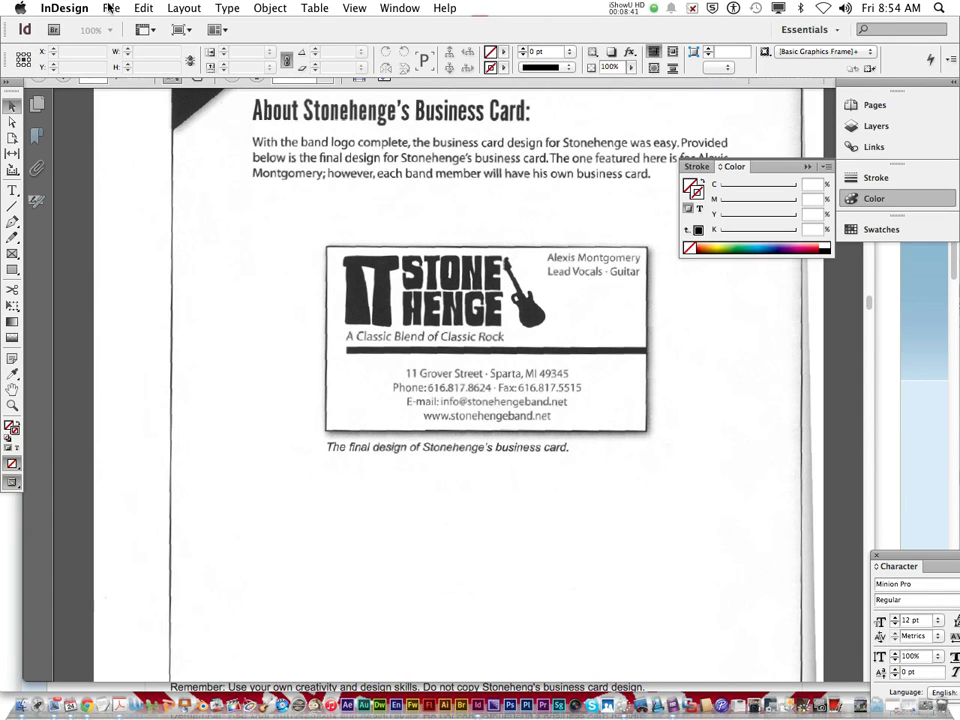
scroll(300, 214, "up", 10)
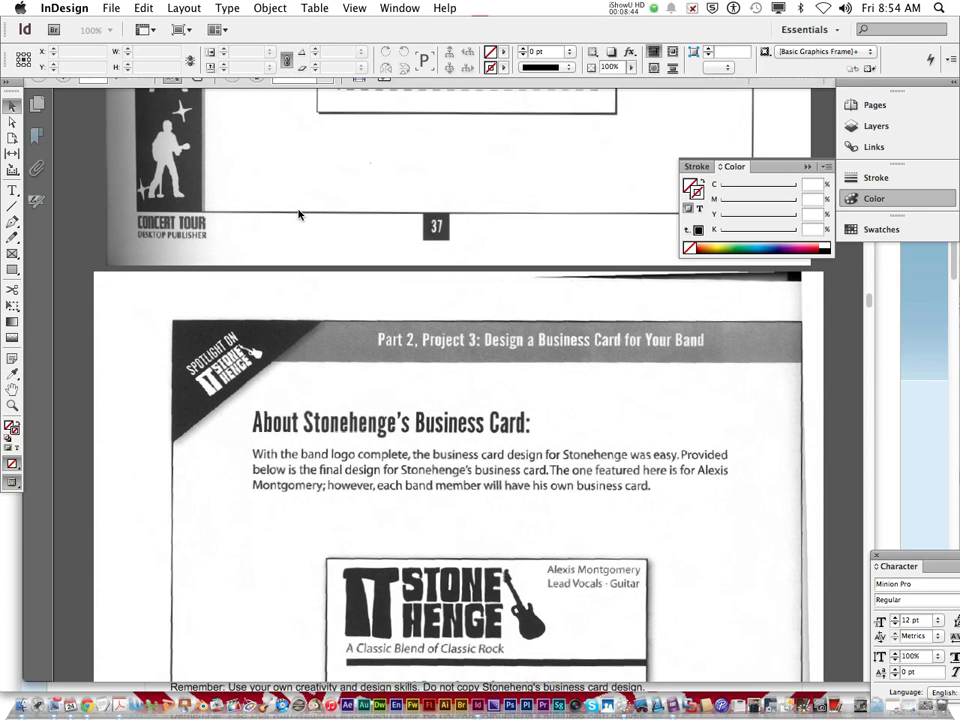
left_click(298, 214)
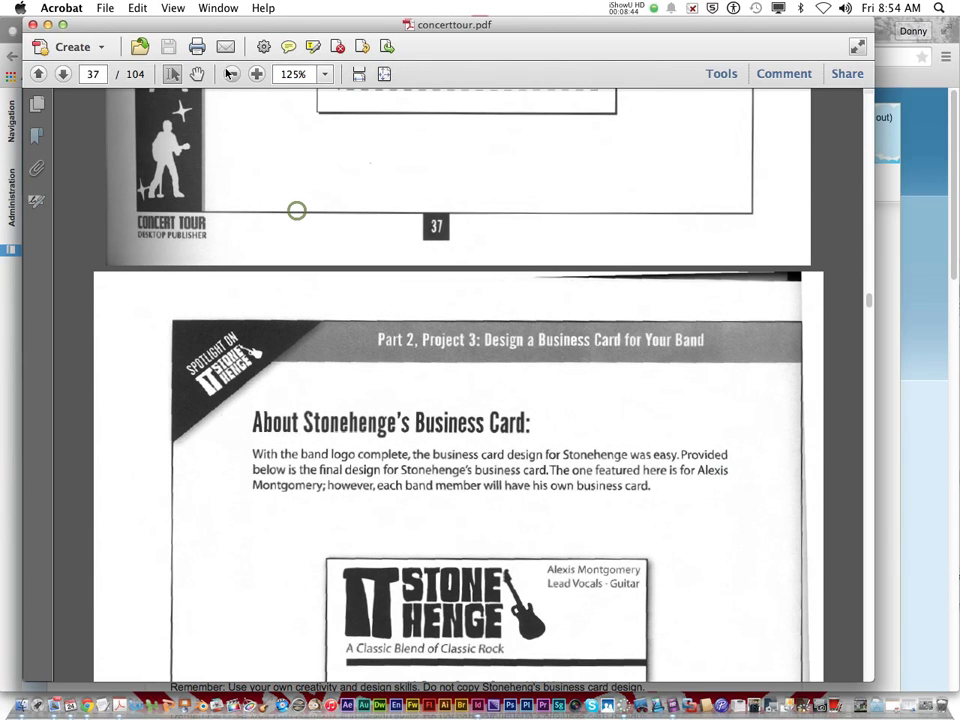
left_click(40, 74)
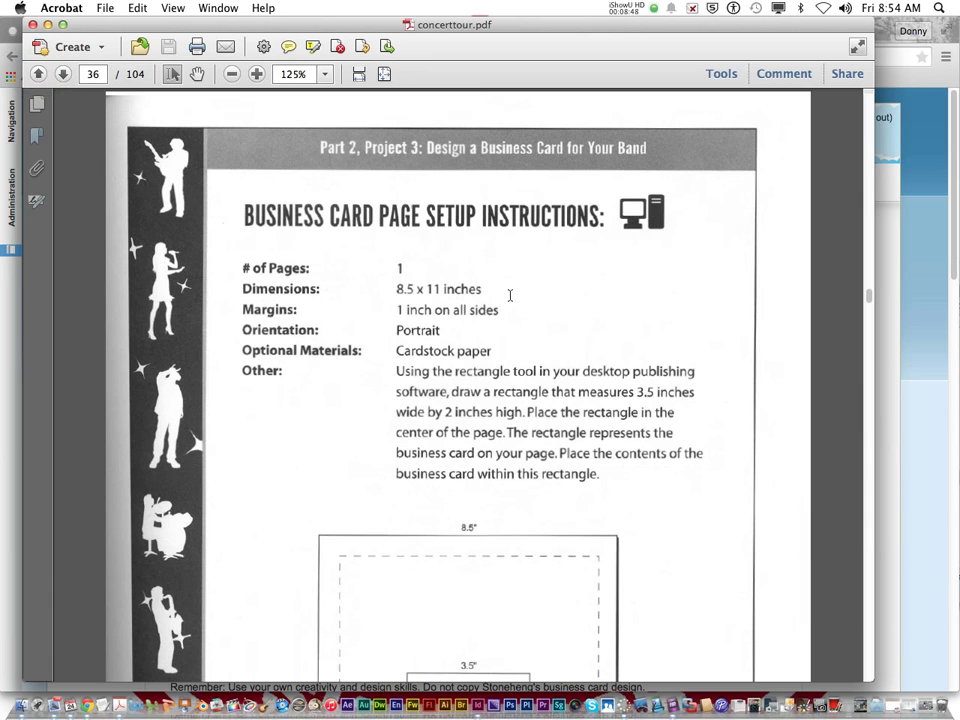
Step: Set InDesign's horizontal and vertical ruler units to Inches in Units & Increments preferences
key("super+Tab")
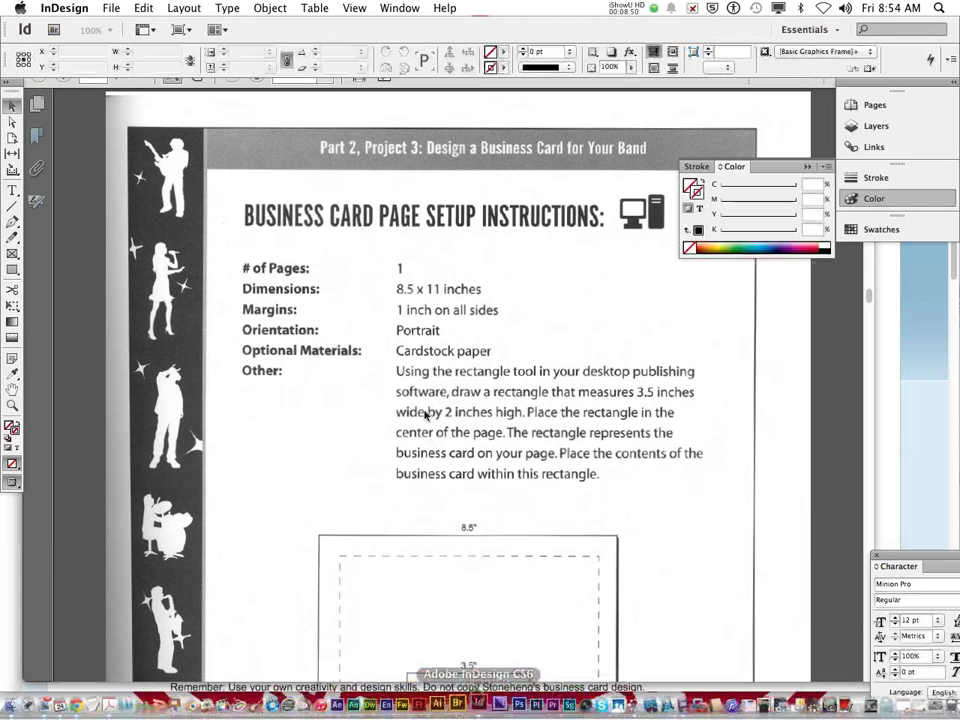
left_click(64, 8)
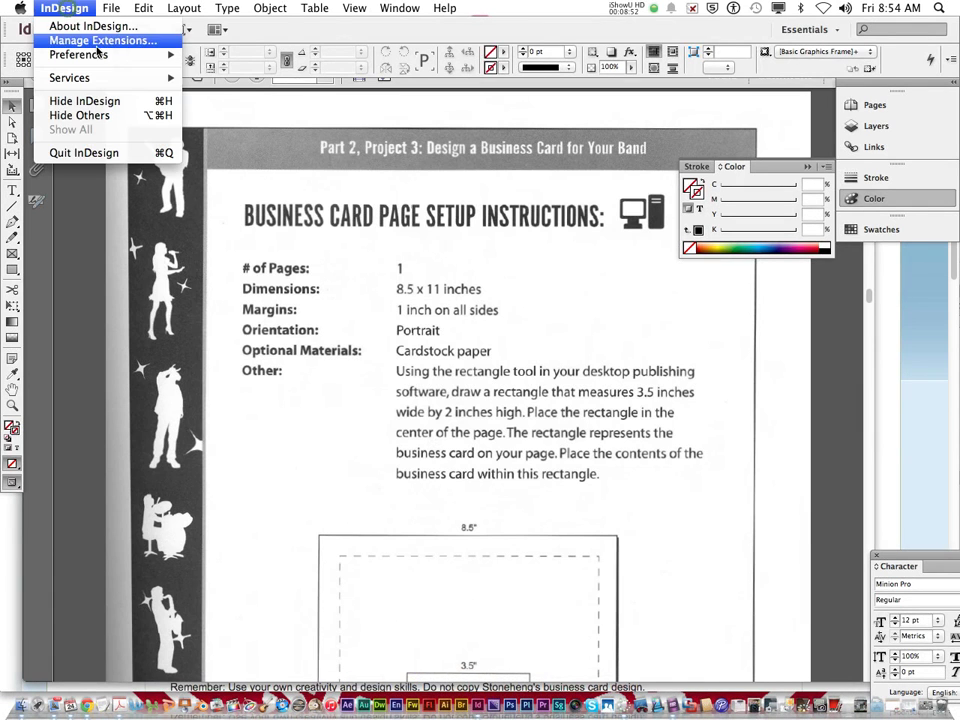
mouse_move(110, 57)
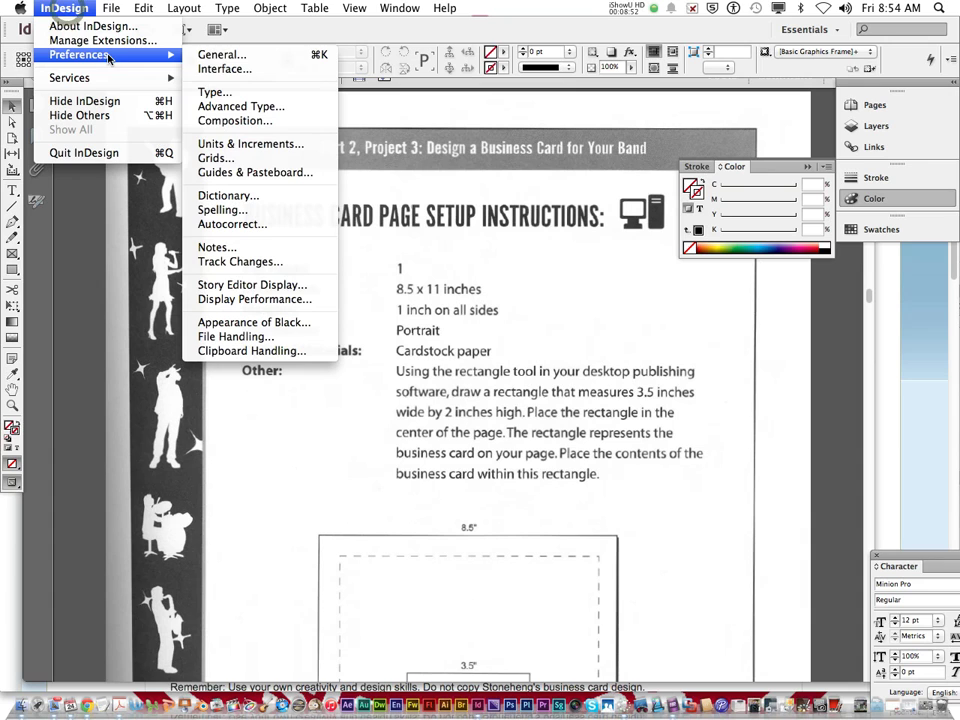
left_click(248, 147)
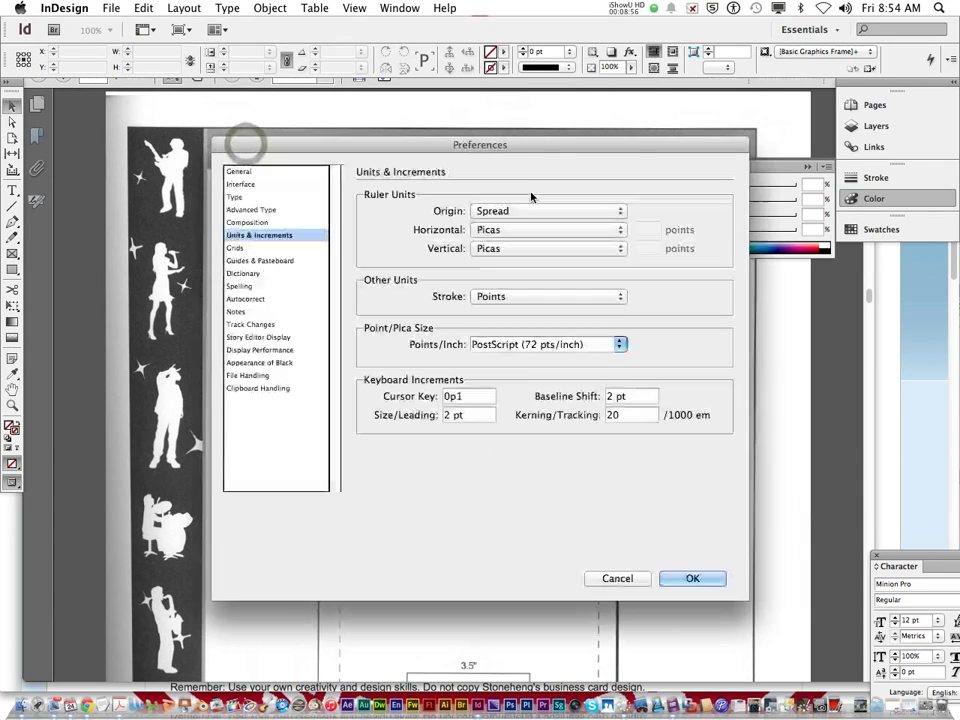
left_click(513, 233)
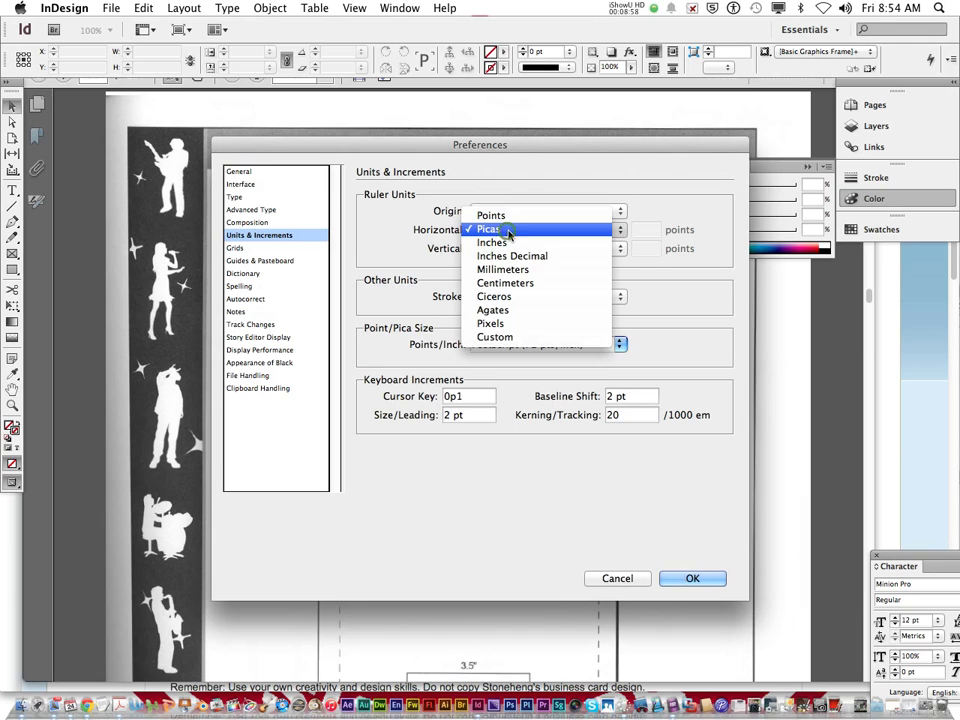
left_click(517, 229)
left_click(505, 247)
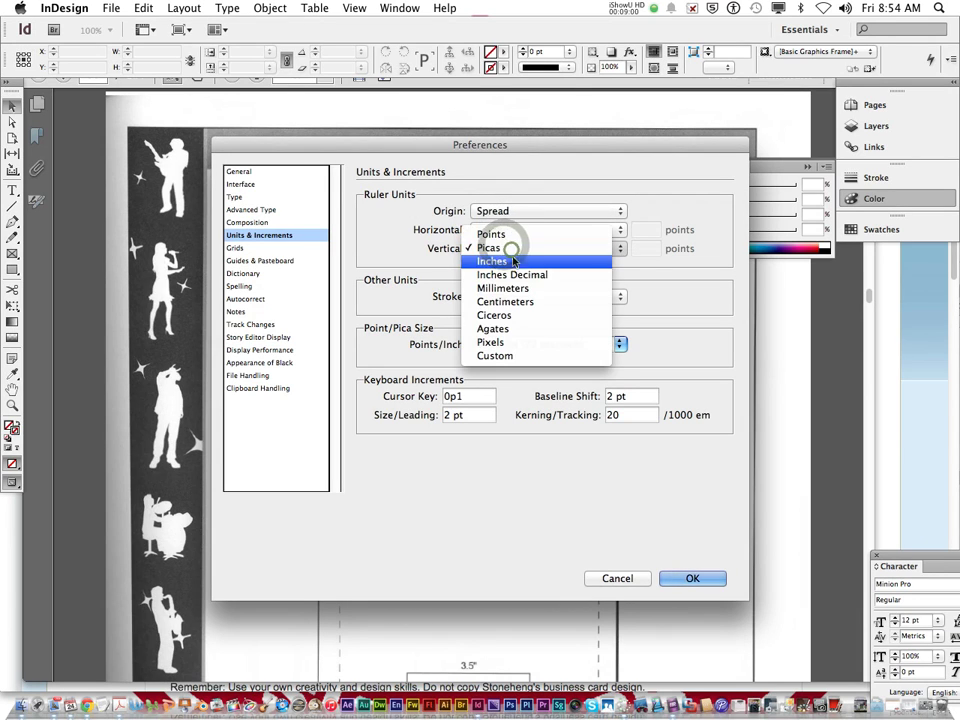
left_click(512, 261)
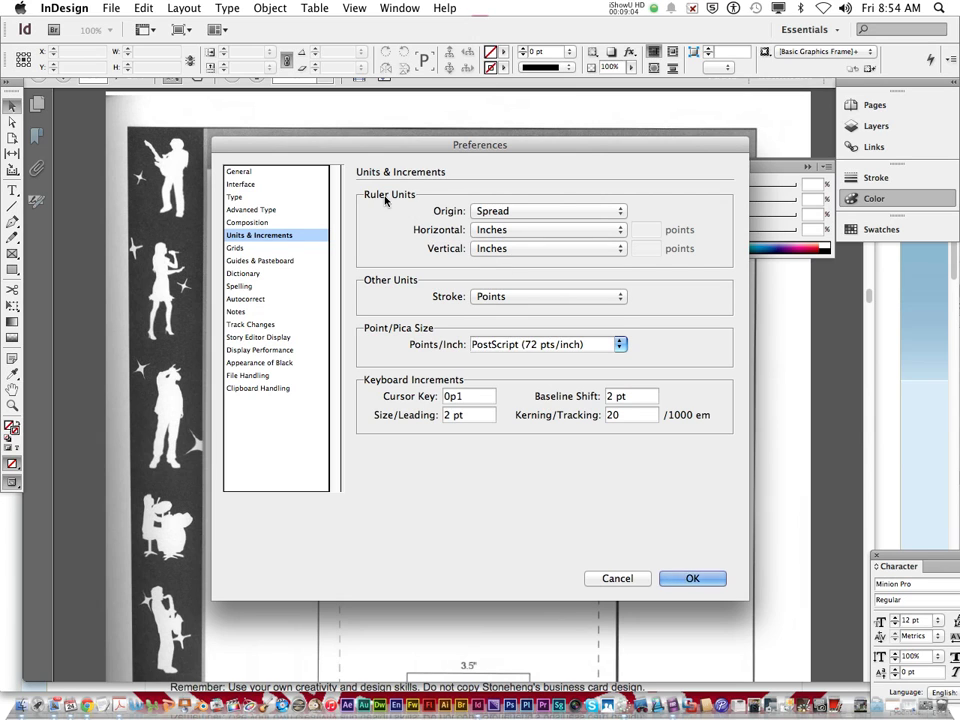
left_click(690, 578)
Step: Start a new document from File > New > Document and move its settings window aside
left_click(110, 8)
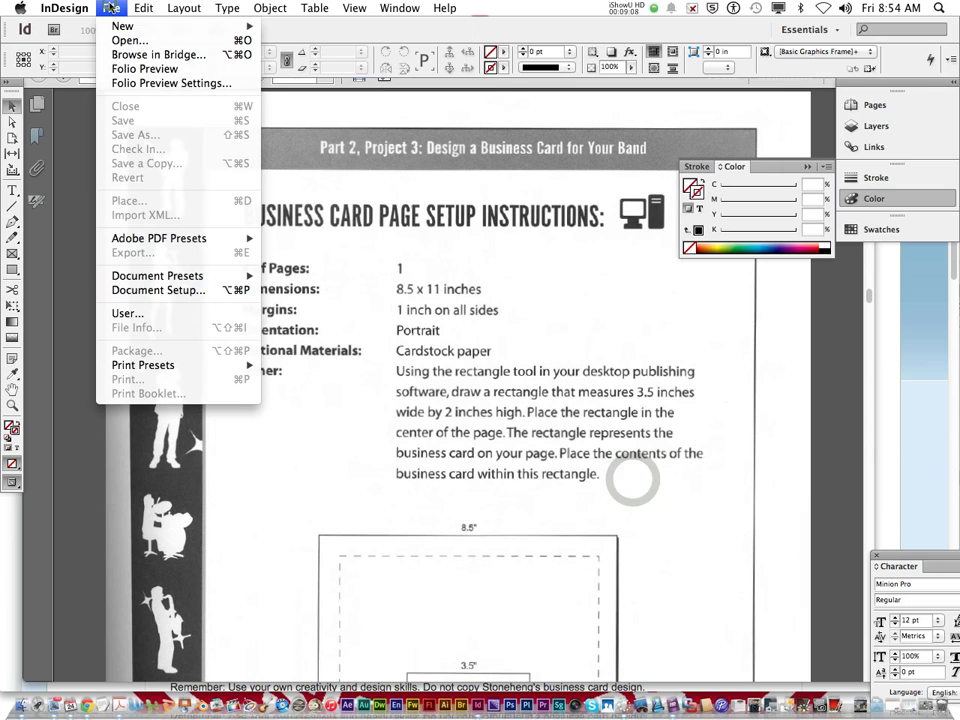
mouse_move(180, 26)
left_click(275, 31)
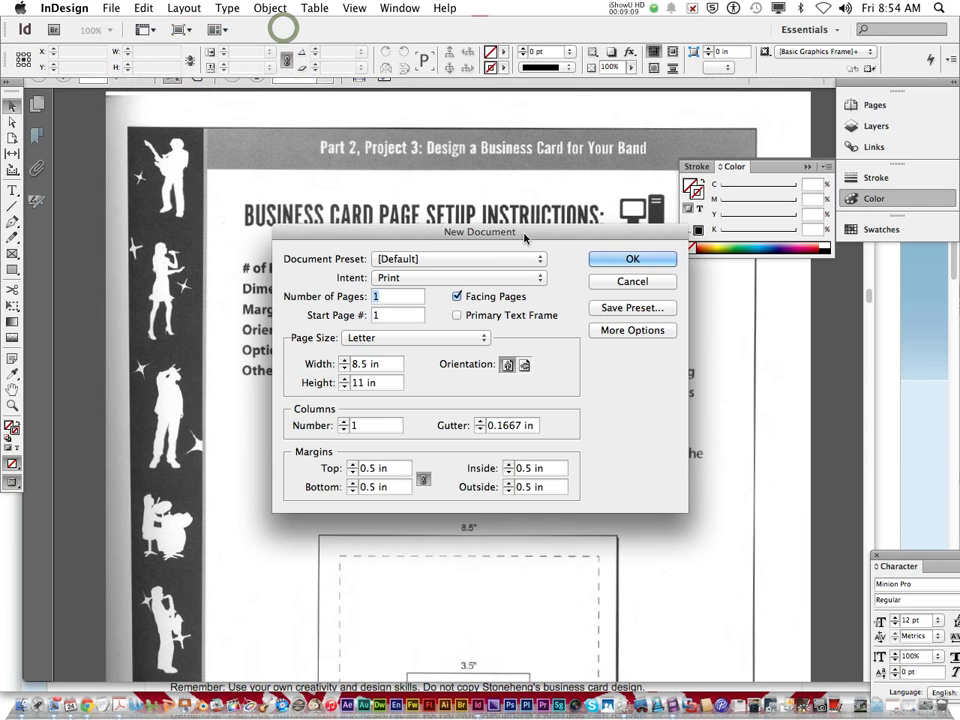
left_click_drag(470, 224, 716, 261)
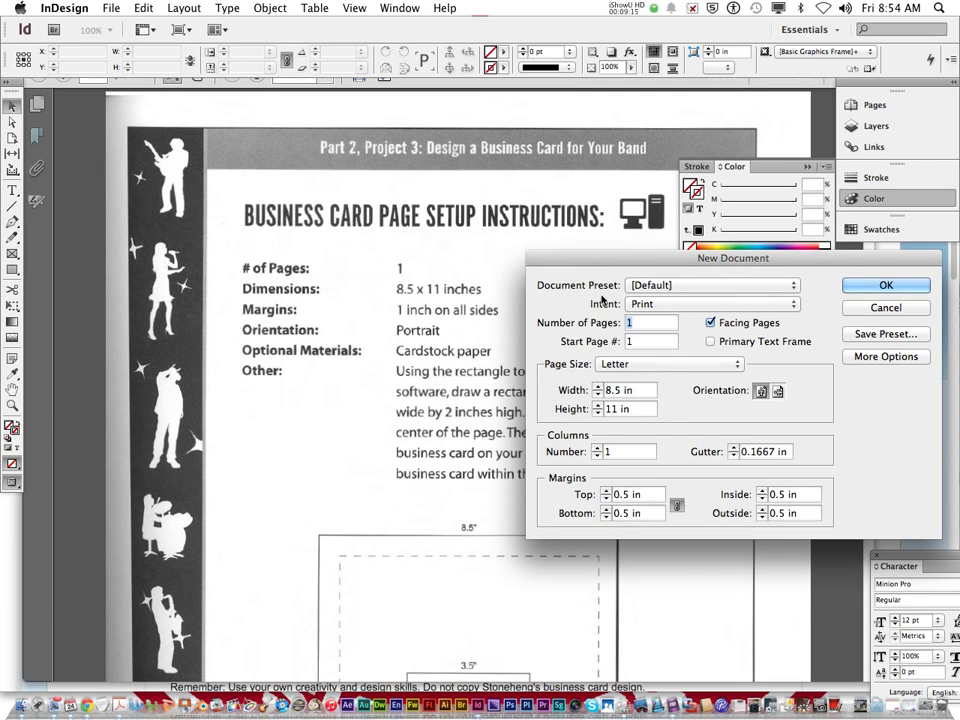
left_click_drag(611, 256, 520, 340)
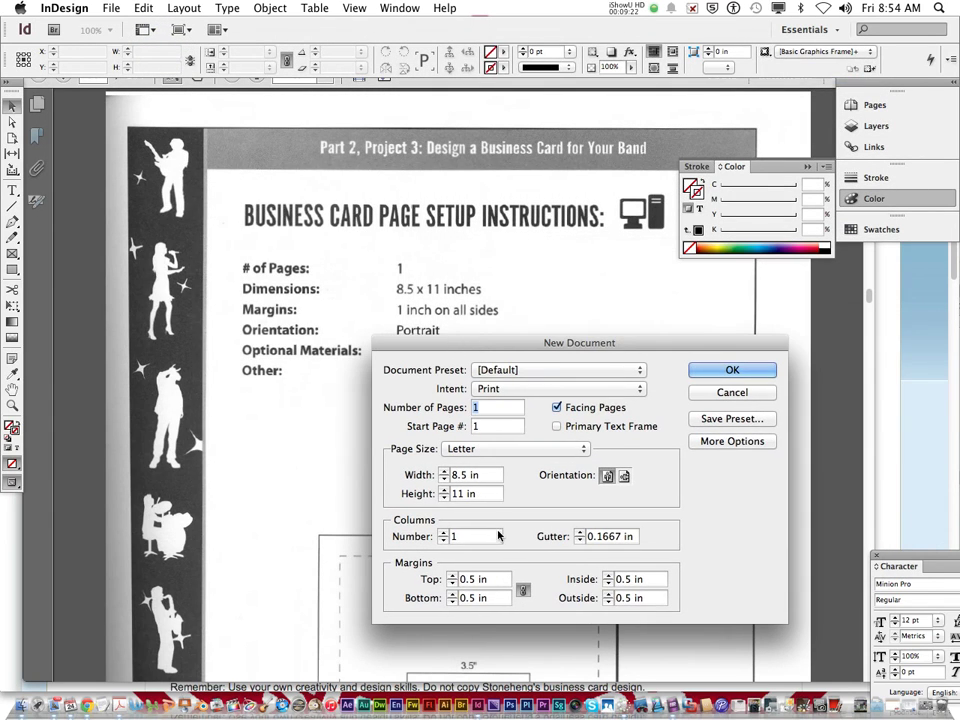
Step: Raise the linked margins step by step to 1 in
left_click(452, 576)
left_click(452, 576)
left_click(452, 576)
left_click(452, 576)
left_click(452, 576)
left_click(452, 576)
left_click(452, 576)
left_click(452, 576)
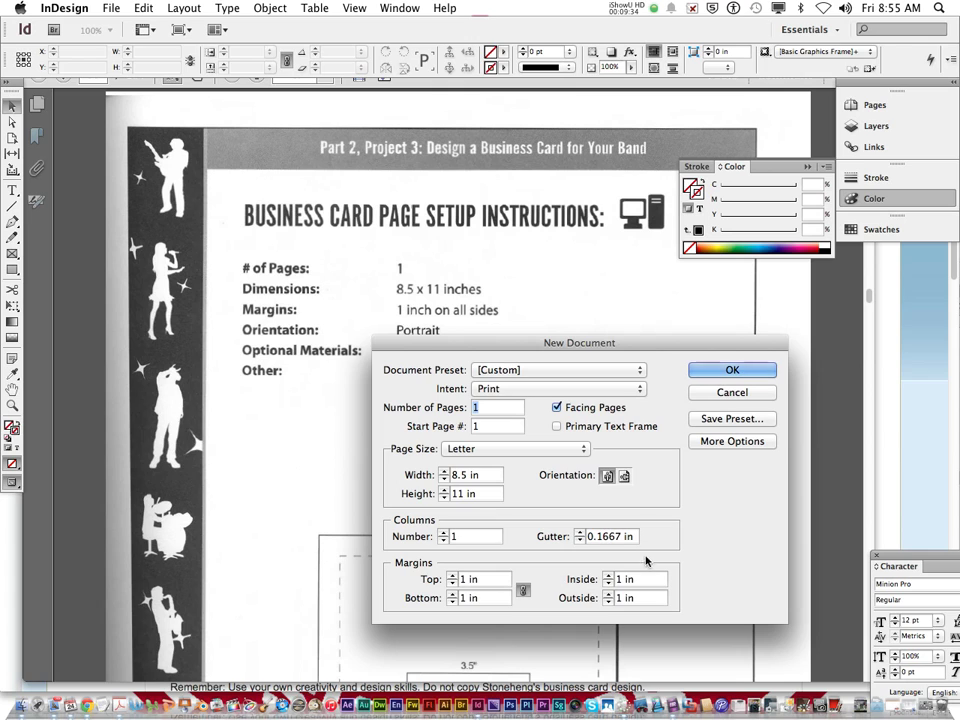
Step: Check the inside margin stays at 1 in and relink all four margins
left_click(522, 592)
left_click(612, 579)
left_click(608, 576)
left_click(608, 576)
left_click(608, 583)
left_click(608, 583)
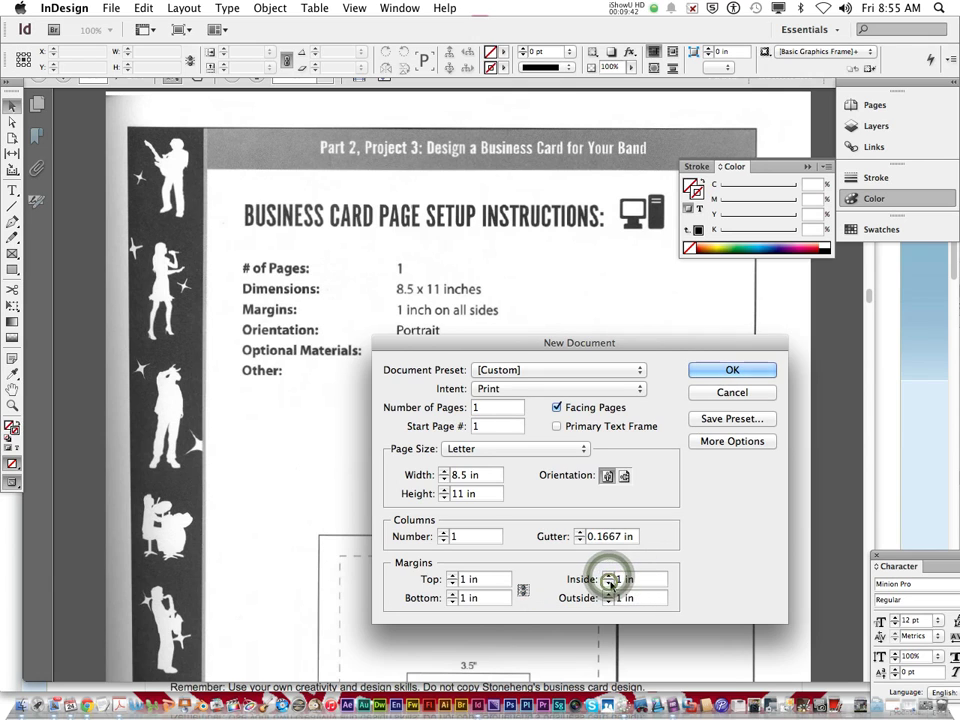
left_click(523, 591)
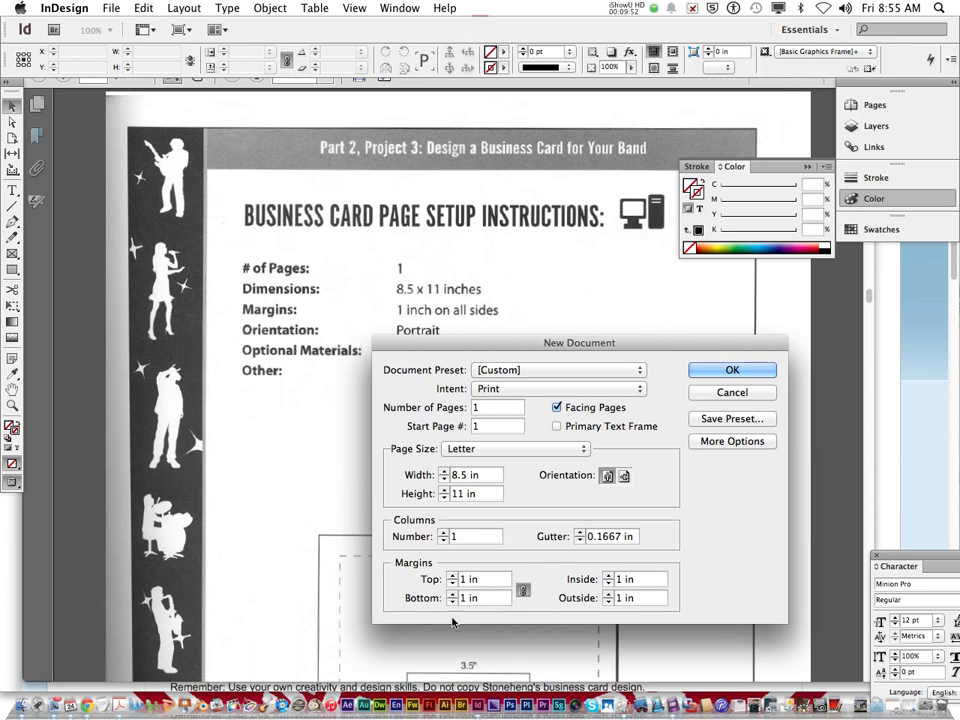
Step: Set Columns to 1 and create the Letter document as Untitled-1
left_click(447, 536)
left_click(444, 541)
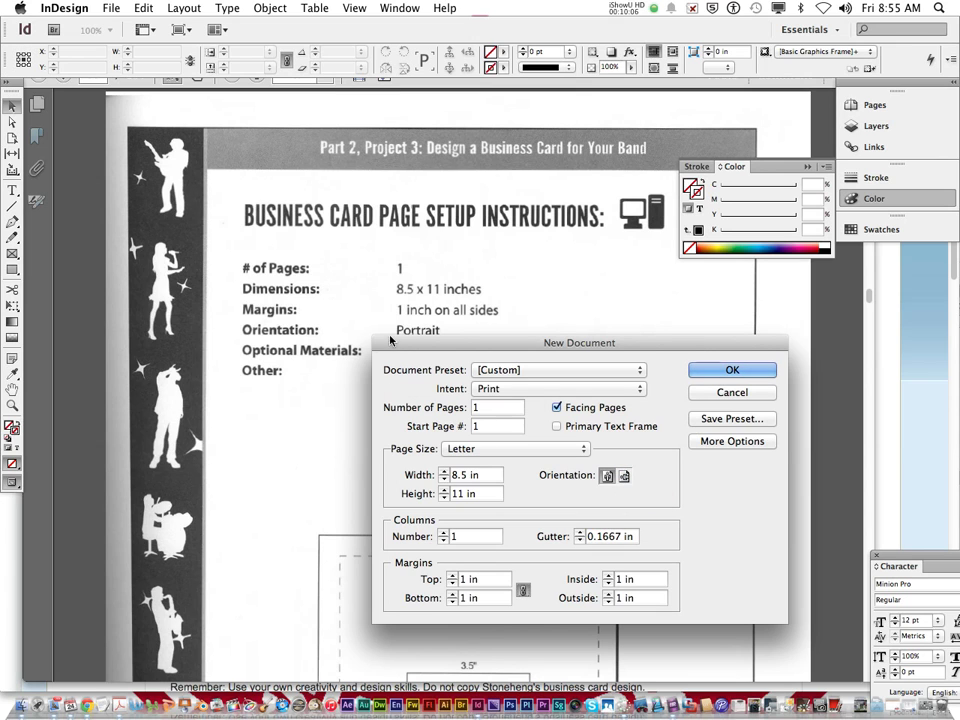
left_click_drag(393, 350, 299, 369)
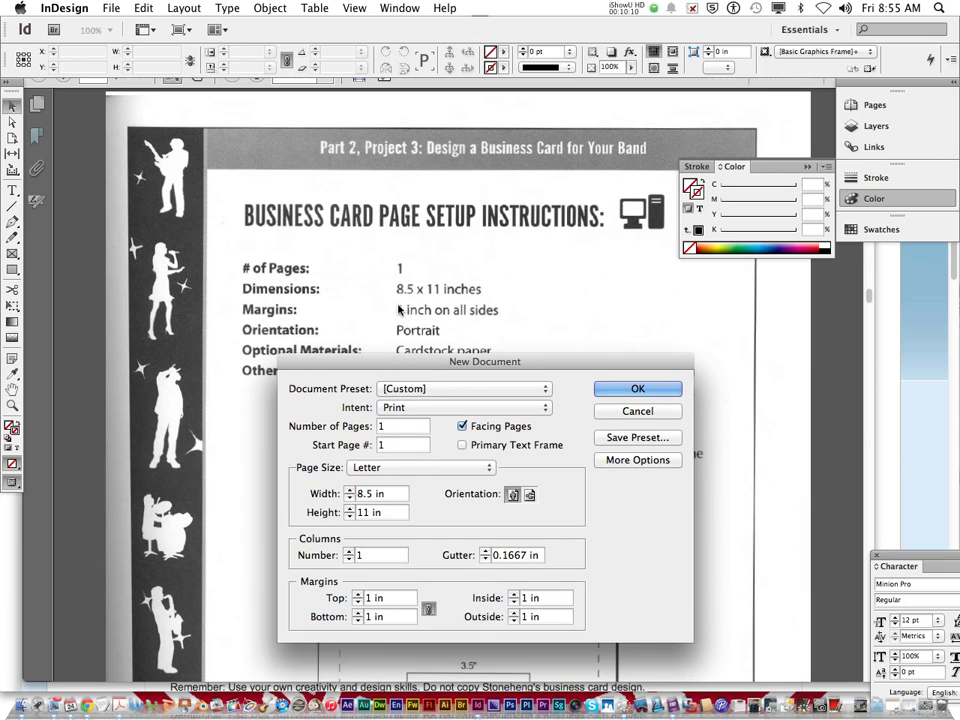
left_click_drag(440, 361, 441, 193)
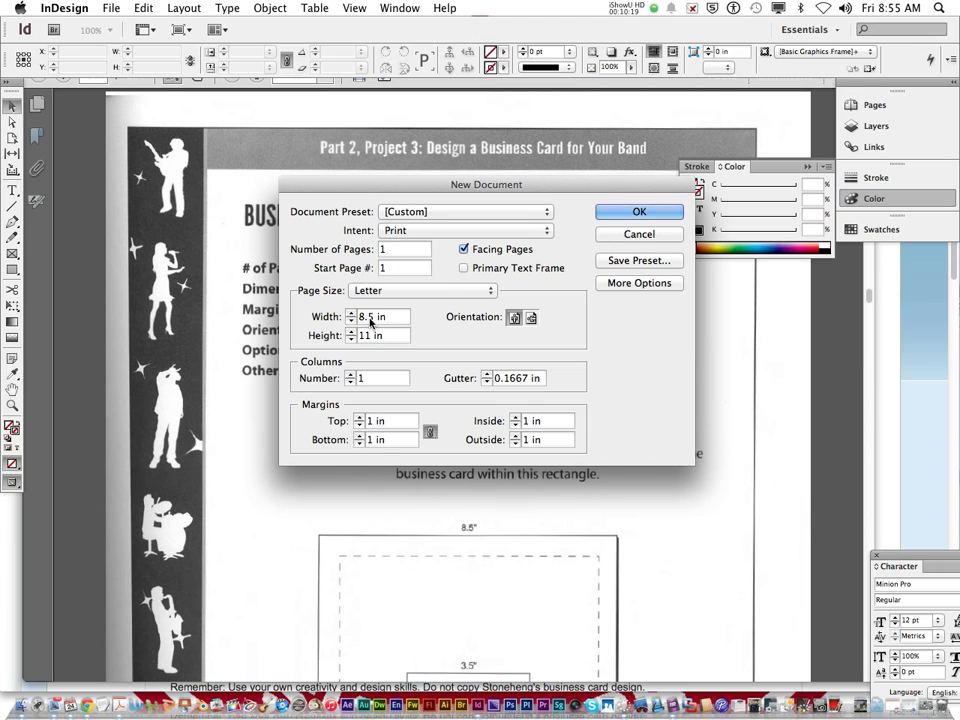
left_click(643, 212)
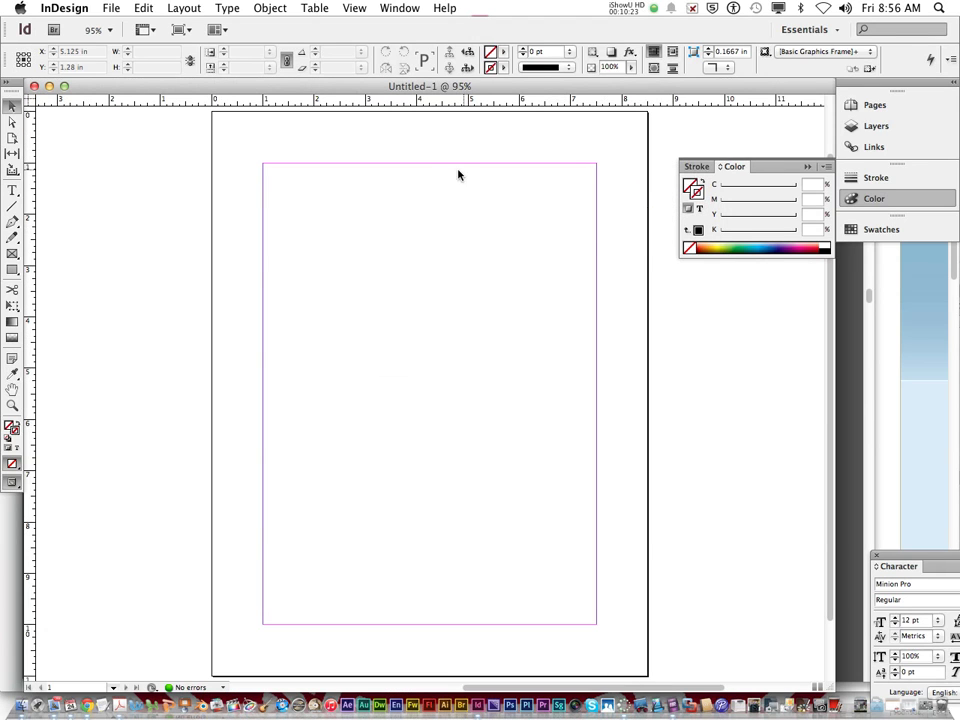
Step: Draw a rectangle frame in the upper middle of the page, first sizing it 2.5 in
left_click(12, 270)
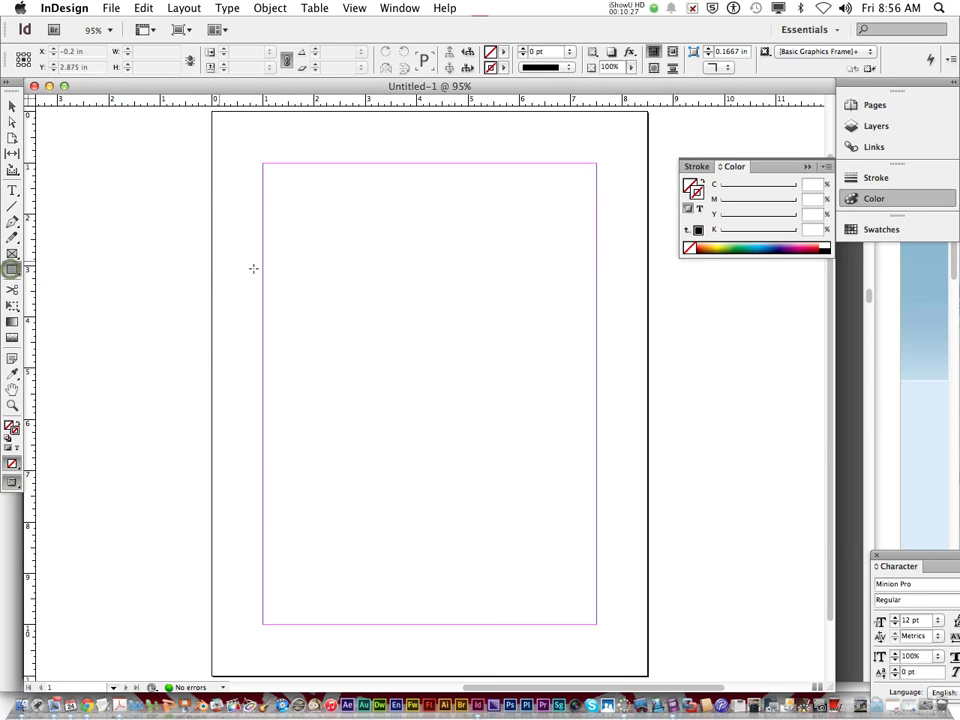
left_click_drag(315, 311, 497, 384)
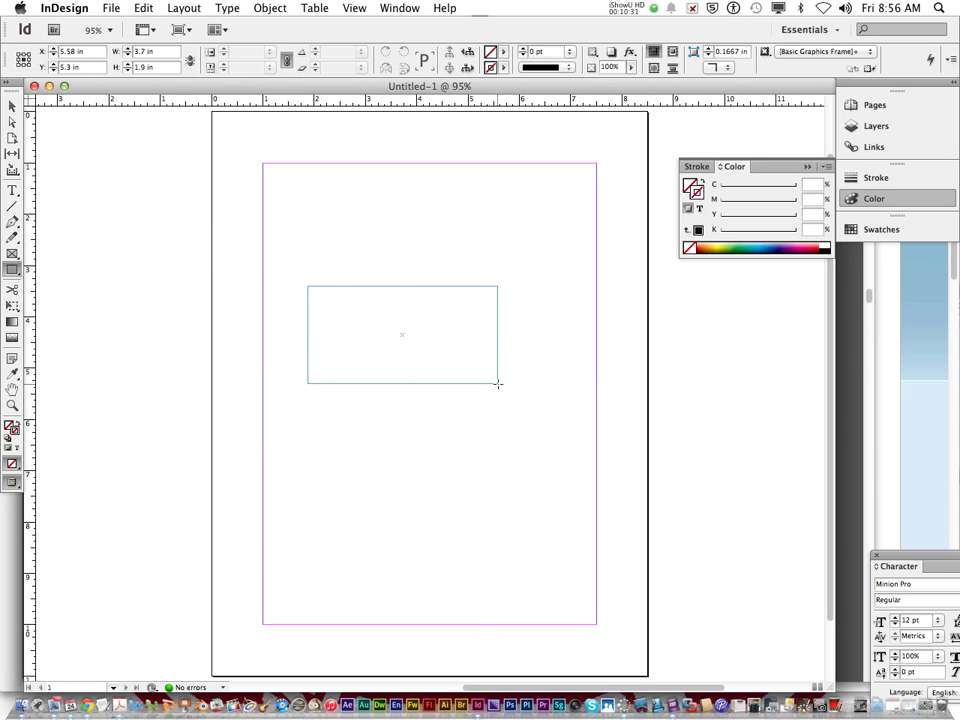
left_click(153, 51)
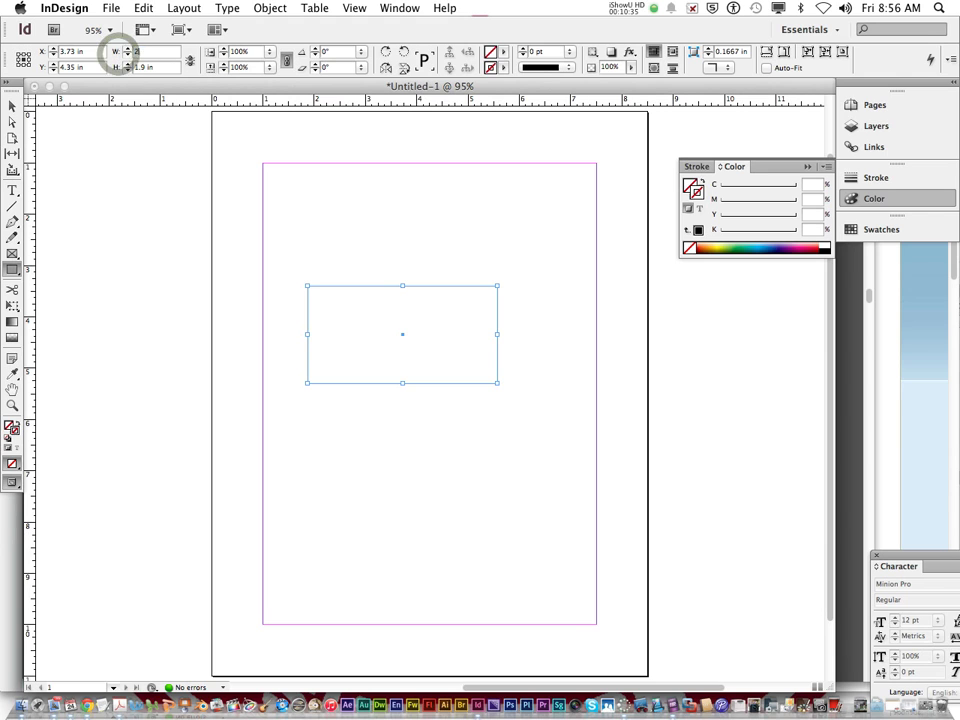
type("2.5")
key("Return")
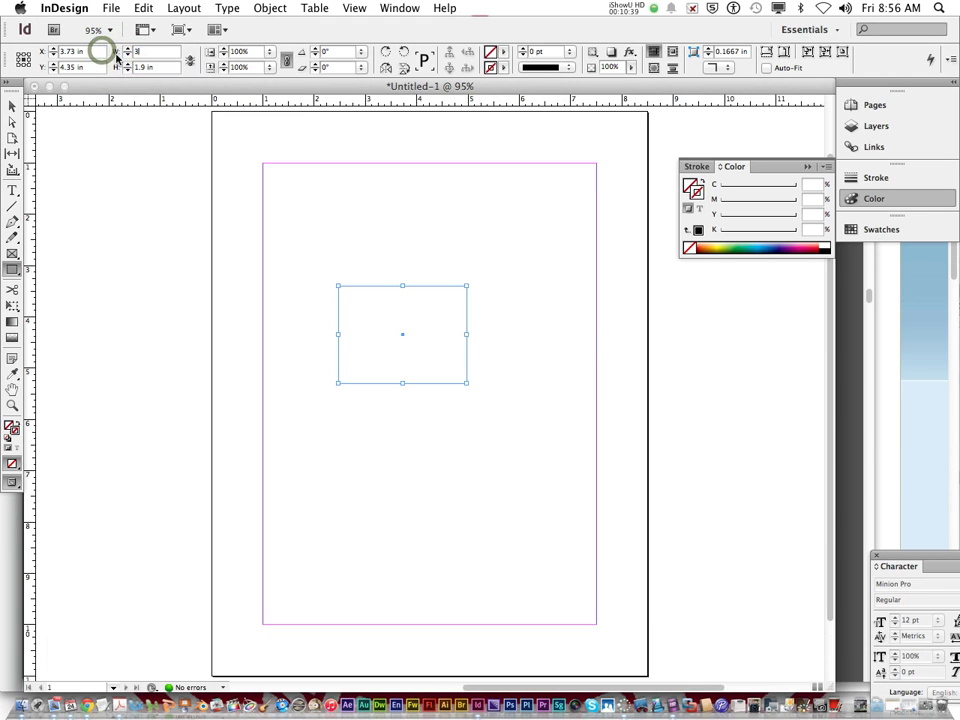
type("3")
left_click(122, 67)
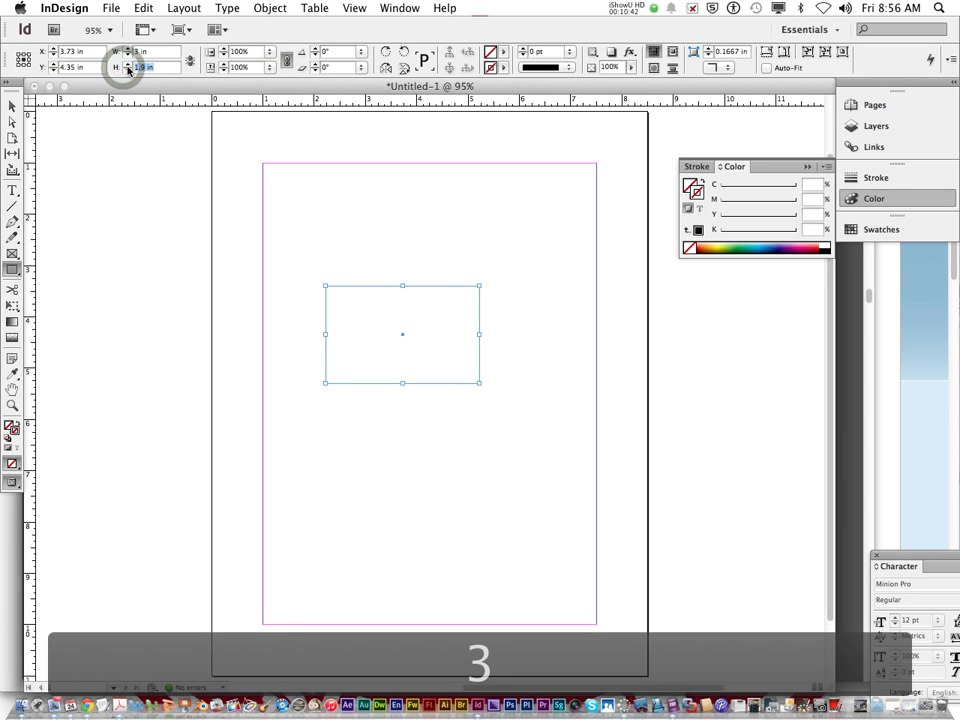
type("2.5")
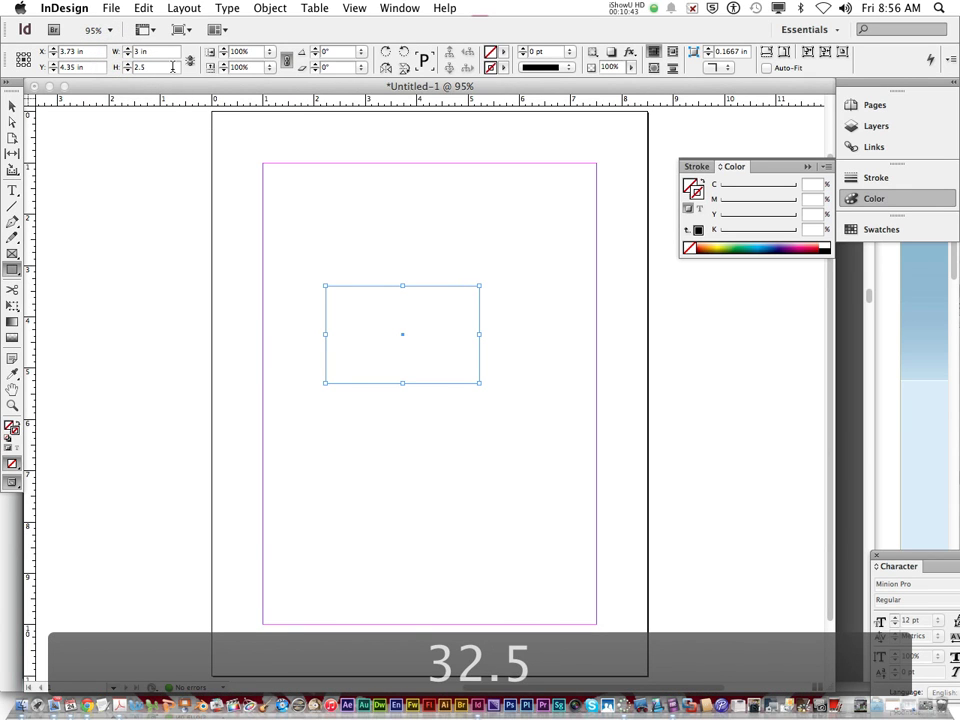
key("Return")
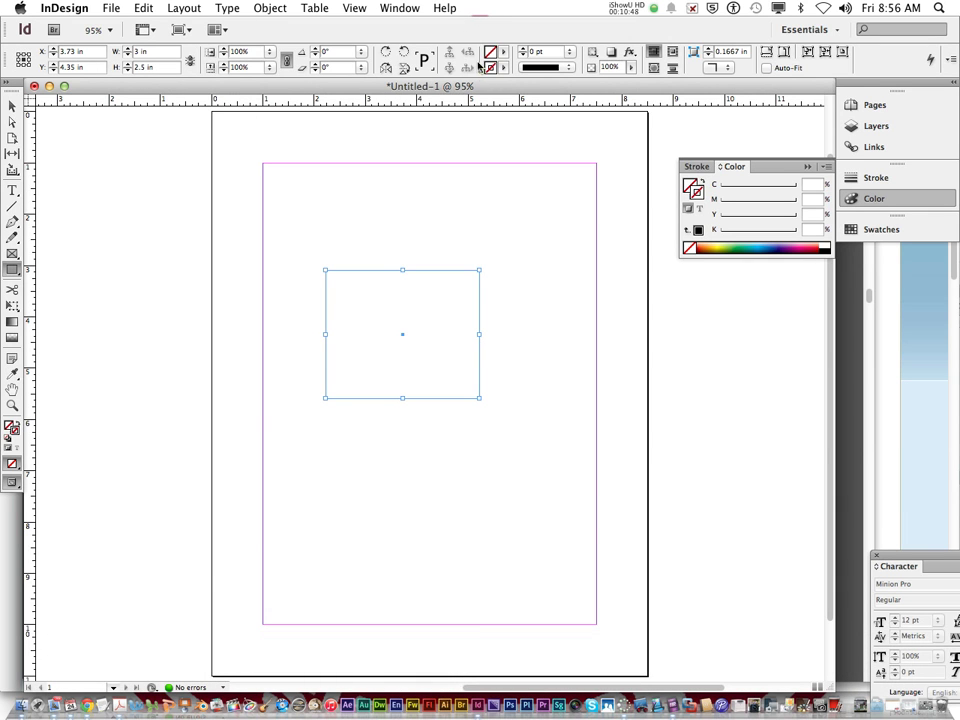
Step: Resize the rectangle to W 3.5 in and H 2 in
mouse_move(414, 88)
left_mouse_down()
mouse_move(430, 500)
mouse_move(440, 519)
mouse_move(443, 384)
mouse_move(508, 81)
mouse_move(459, 123)
mouse_move(408, 107)
left_mouse_up()
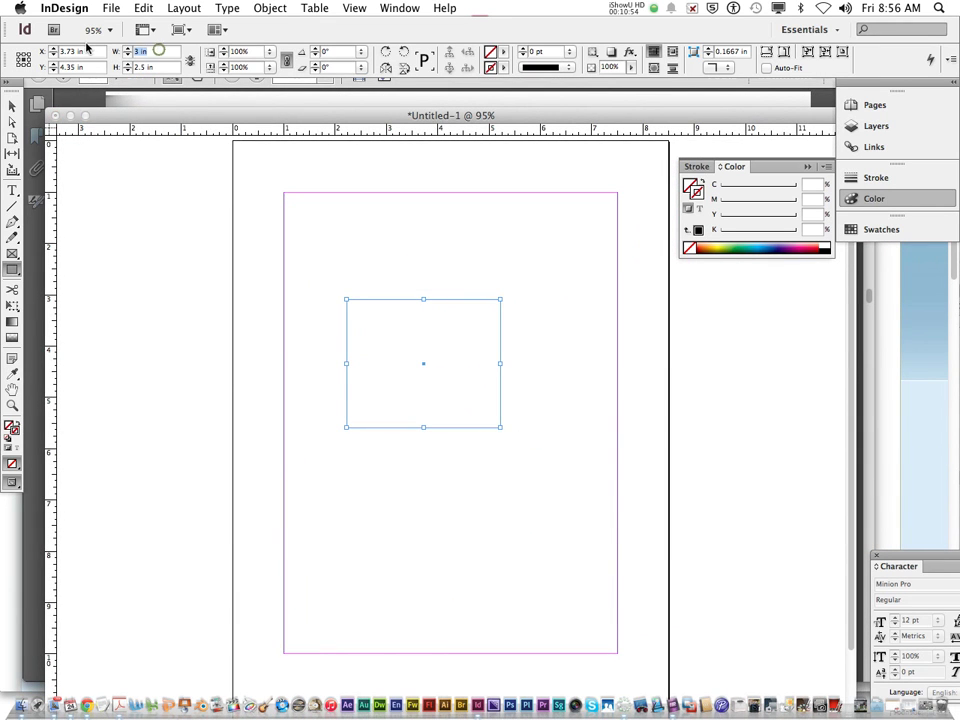
type("3.5")
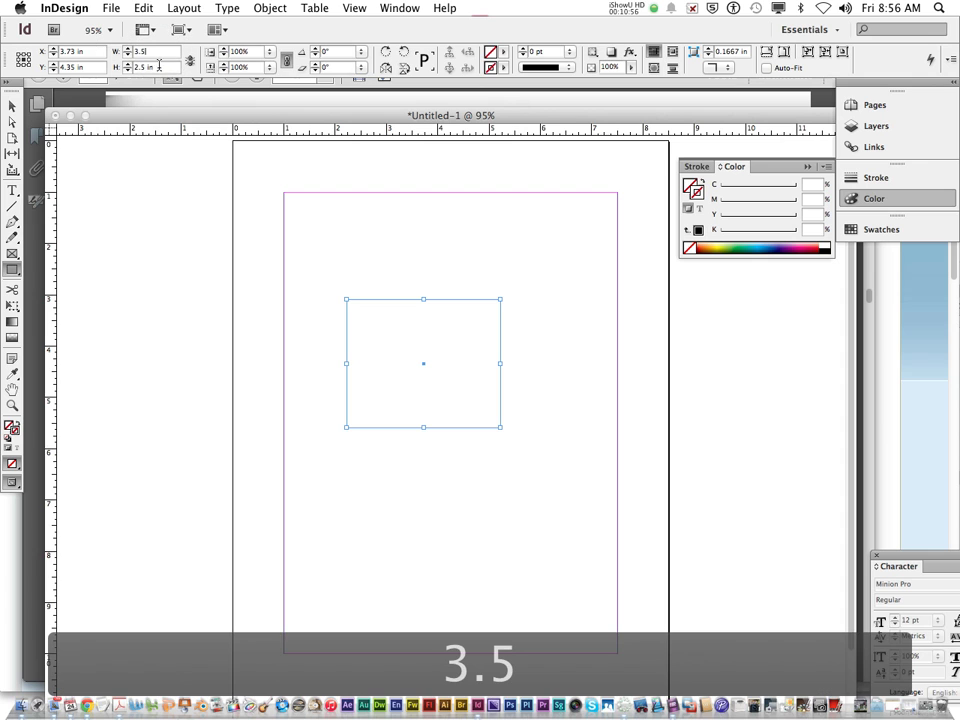
key("Tab")
type("2")
key("Return")
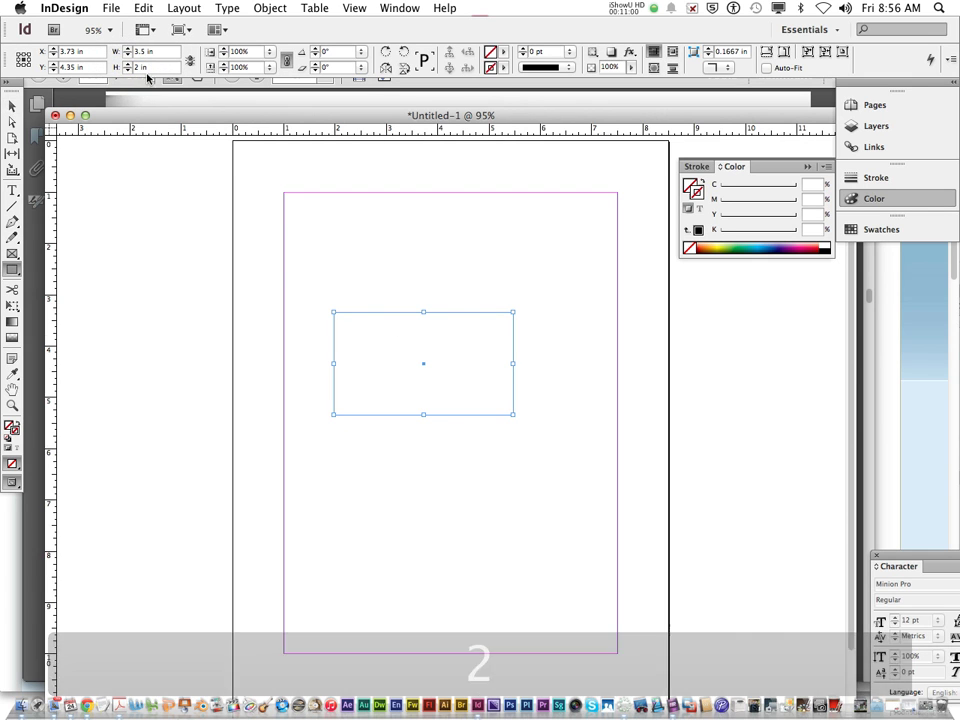
Step: Give the card rectangle a 1 pt stroke and drag it toward the page centre
left_click(866, 178)
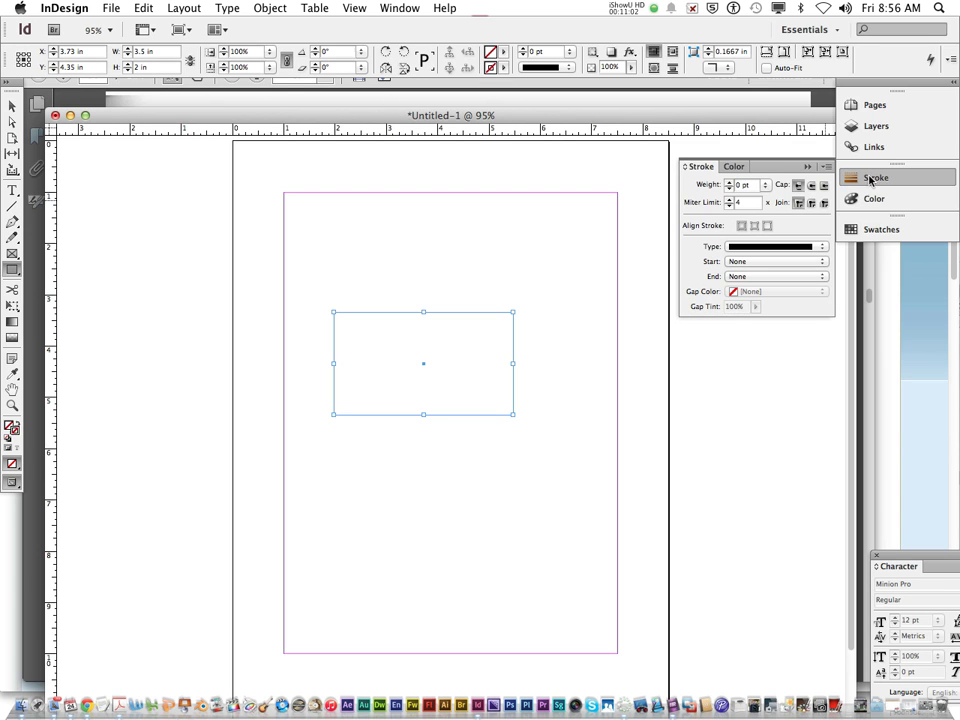
left_click(729, 181)
key("v")
left_click(430, 286)
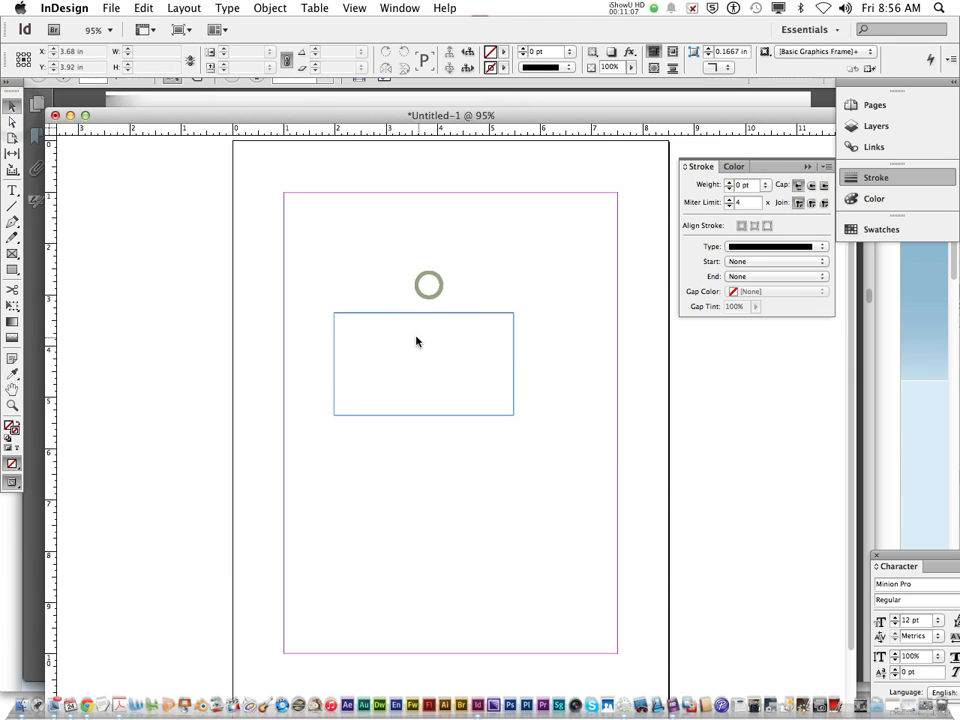
left_click(452, 344)
left_click(457, 312)
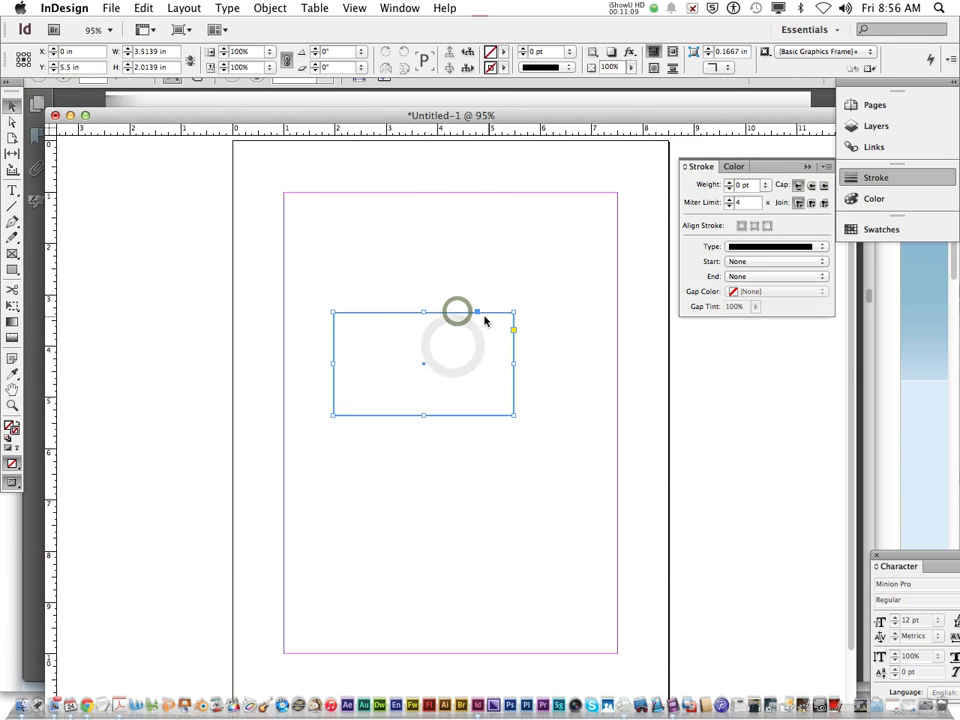
left_click_drag(462, 314, 500, 334)
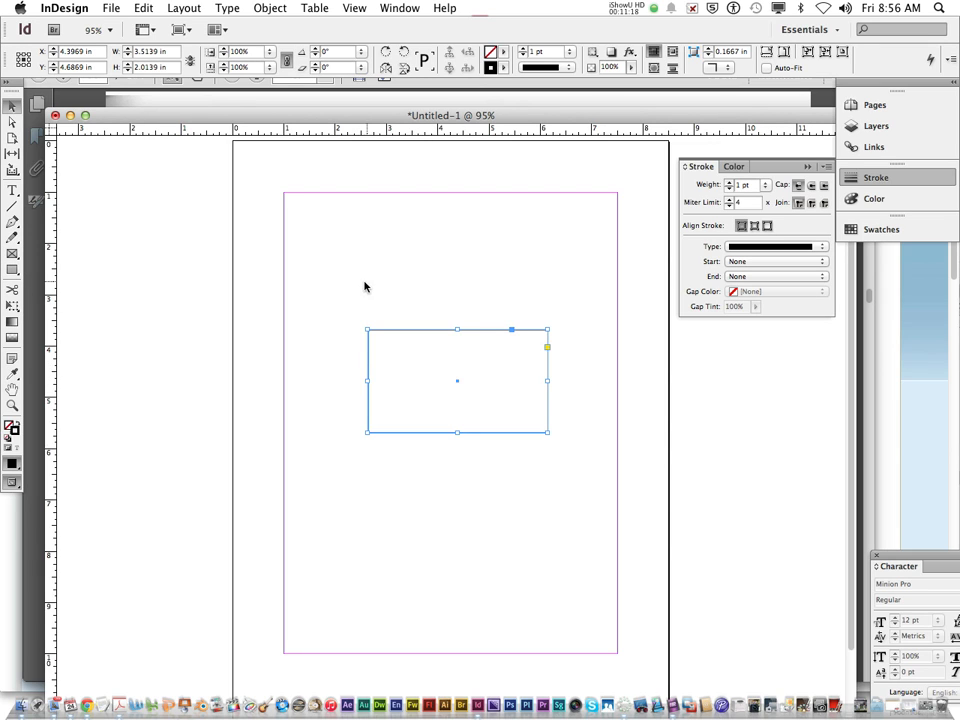
left_click(15, 257)
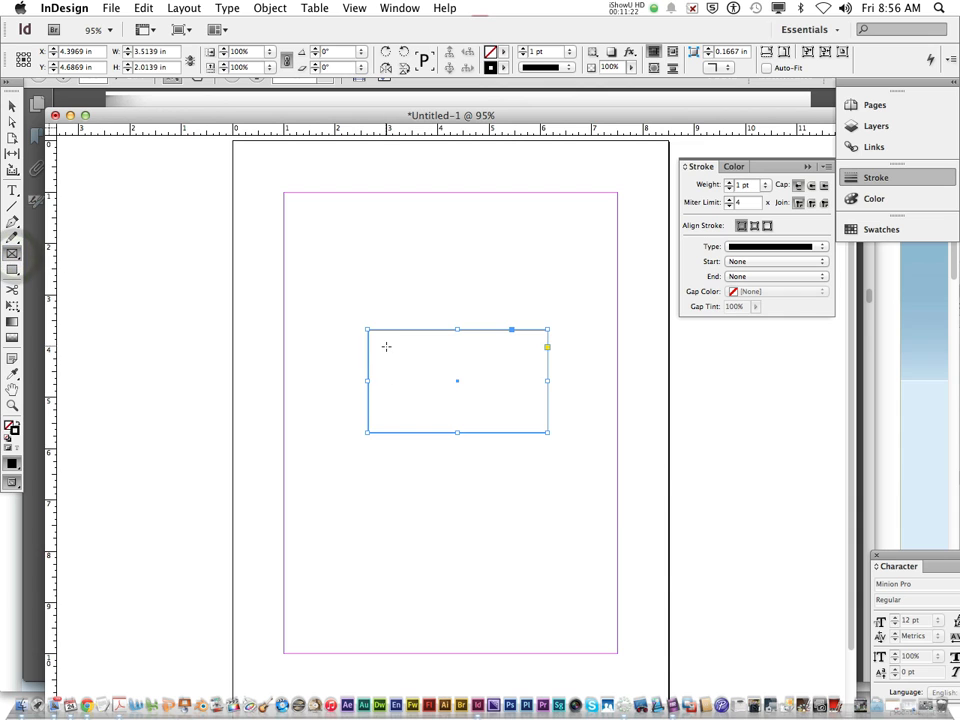
Step: Draw a small logo placeholder frame inside the card's top-left corner
left_click_drag(379, 338, 443, 380)
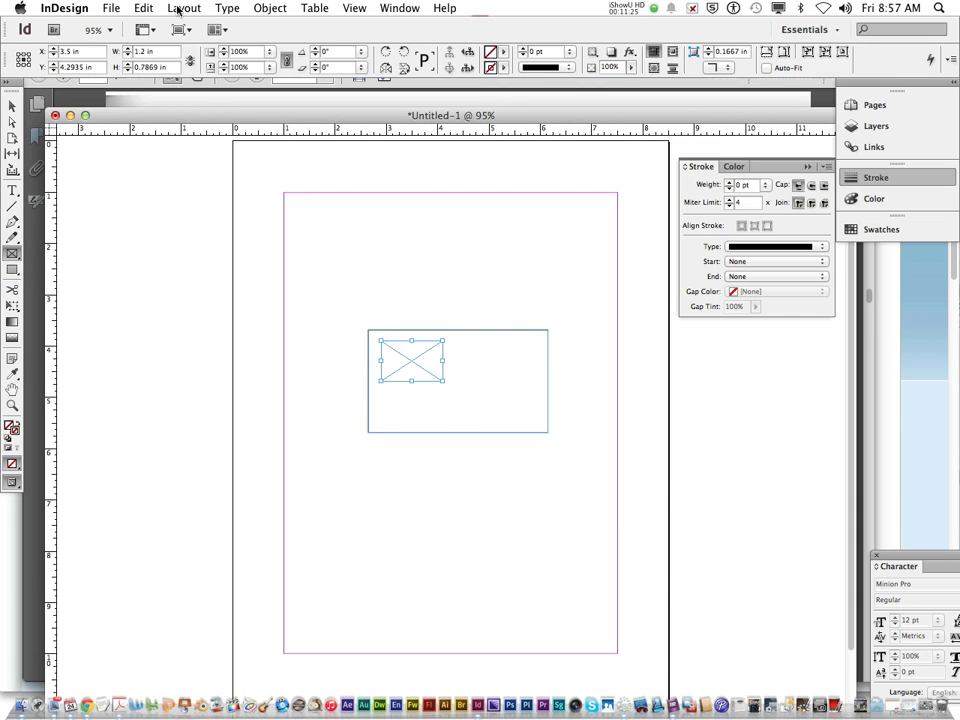
left_click(111, 8)
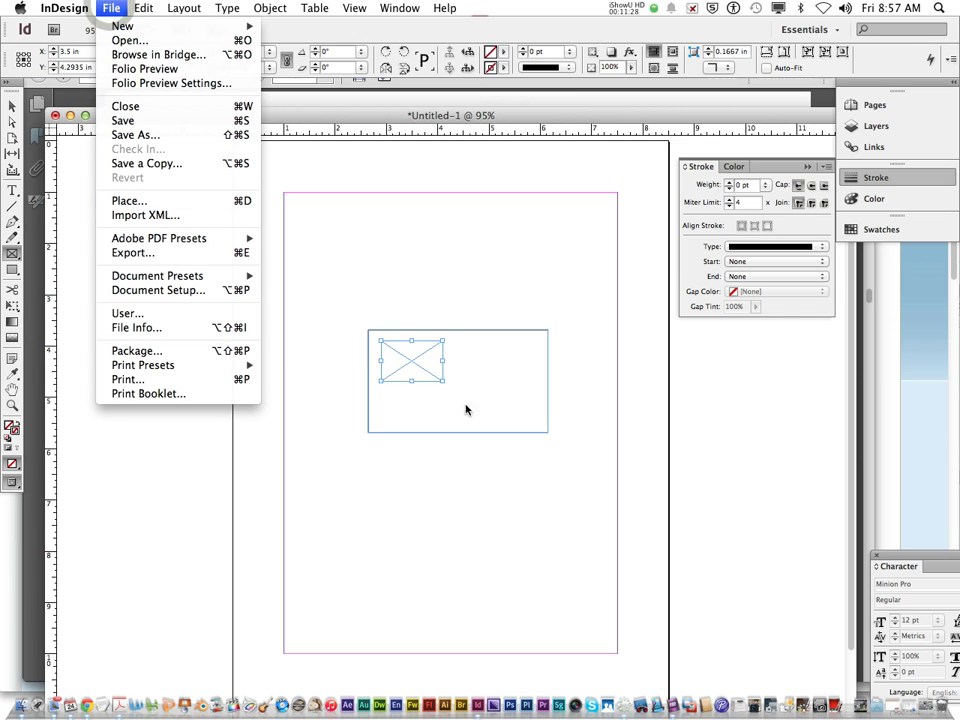
left_click(437, 308)
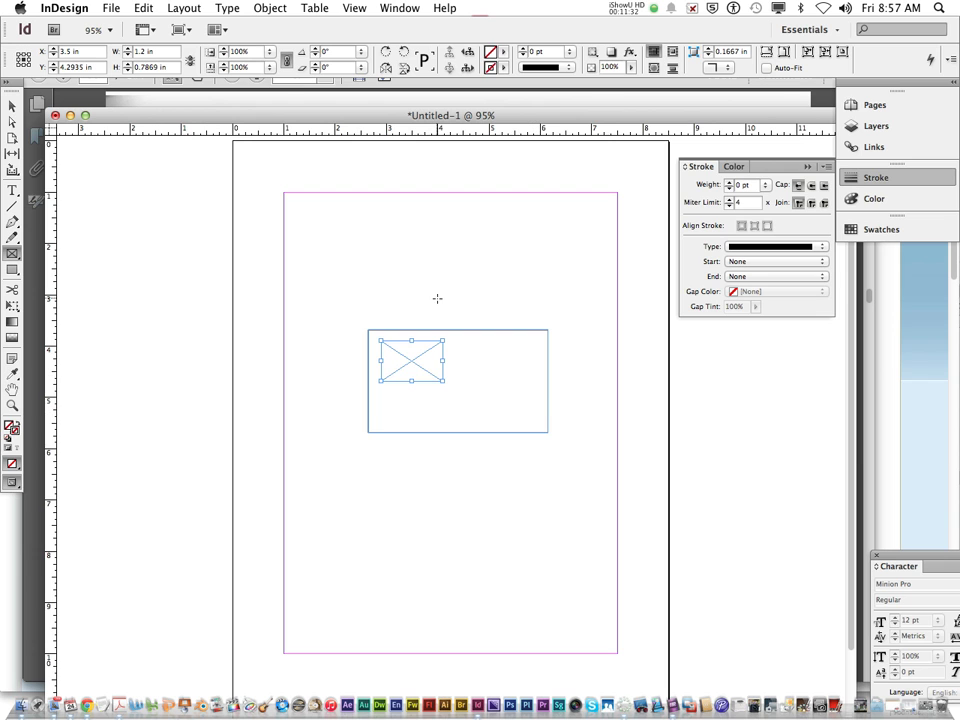
Step: Zoom the page to 100%, then return to the concerttour.pdf business-card instructions in Acrobat
left_click(408, 7)
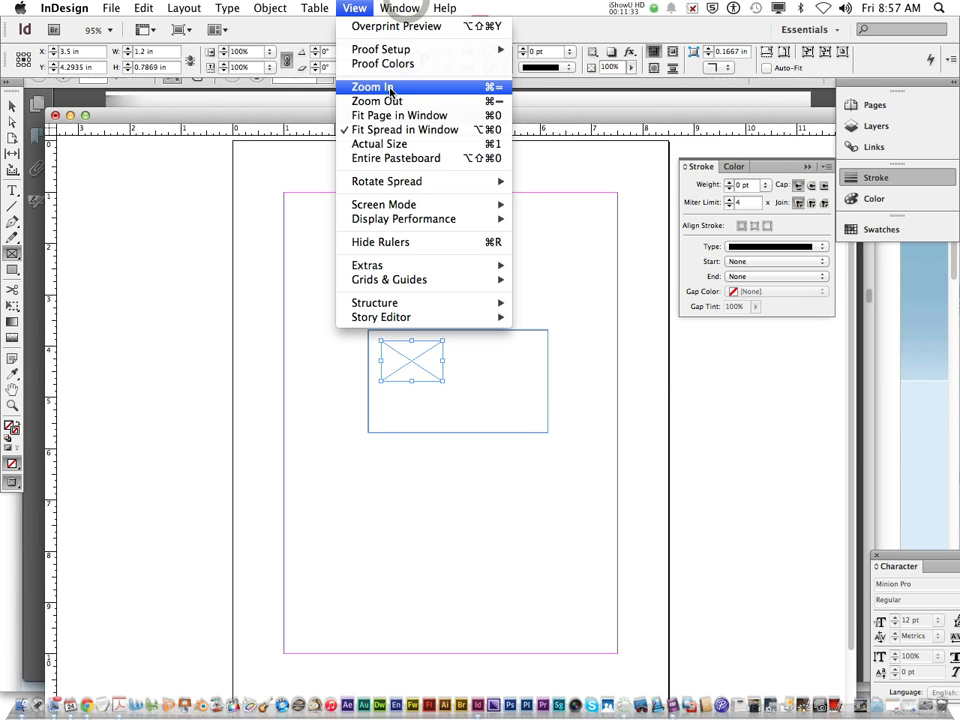
left_click(388, 87)
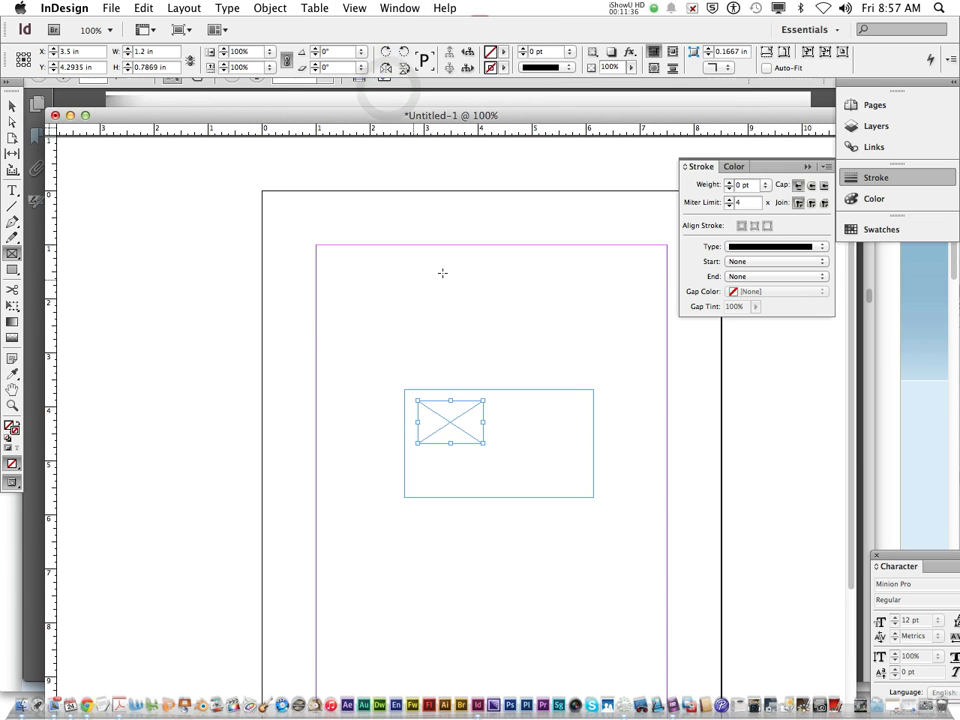
scroll(488, 468, "down", 4)
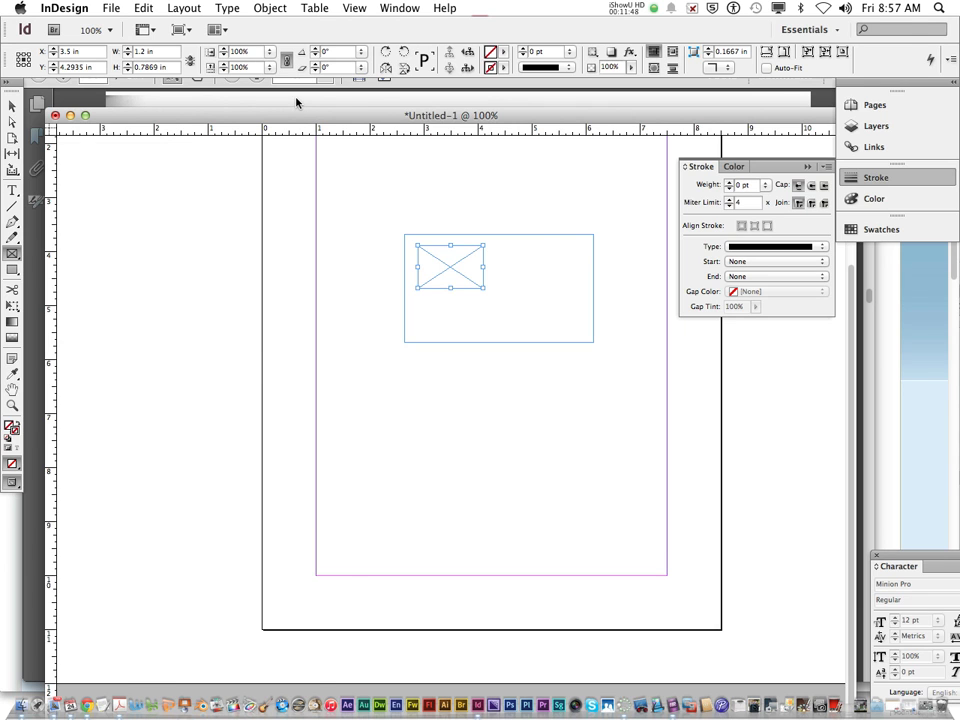
key("super+Tab")
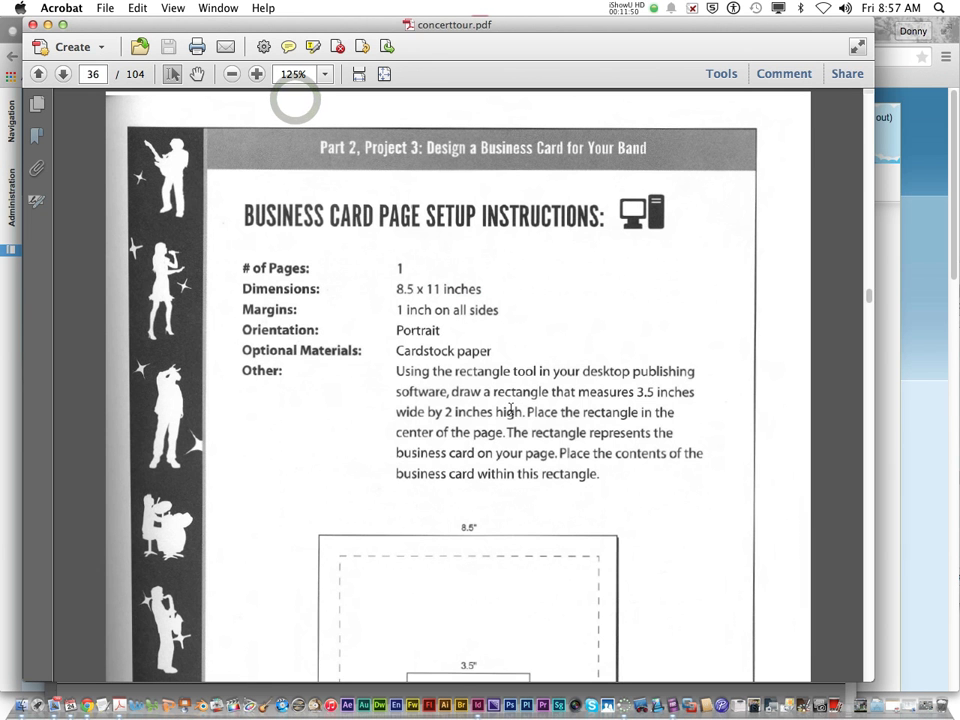